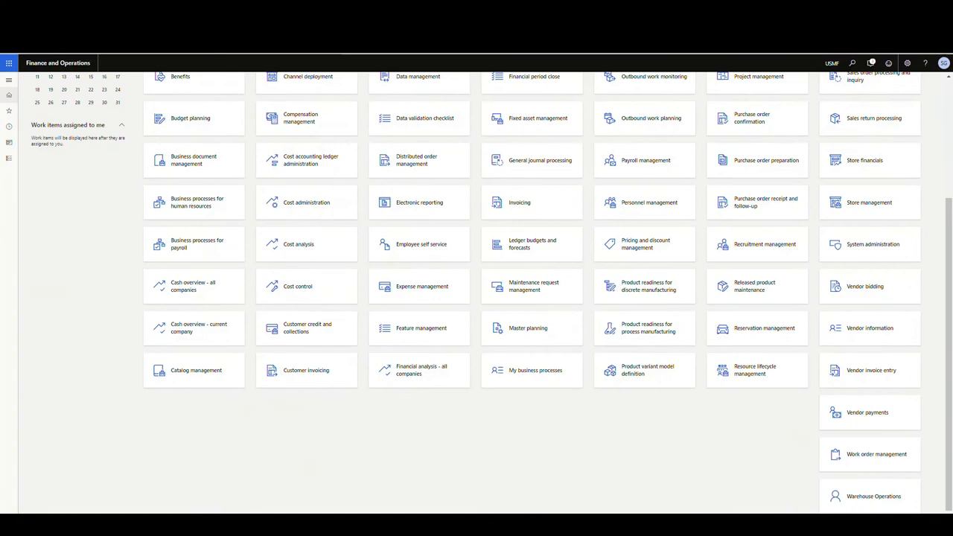
Filter all features on '*enhancements' and select License plate receiving and Work policy enhancements for inbound work.
click(408, 333)
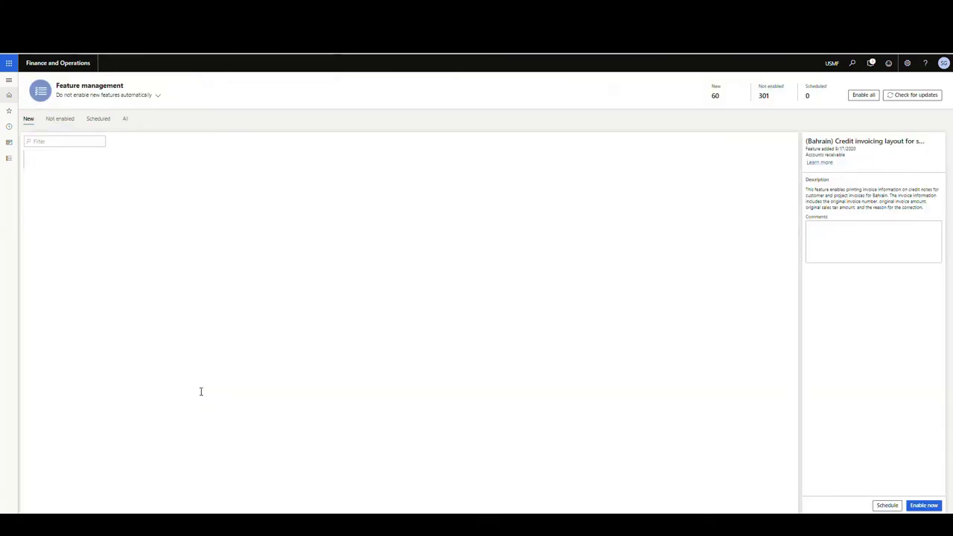
click(125, 120)
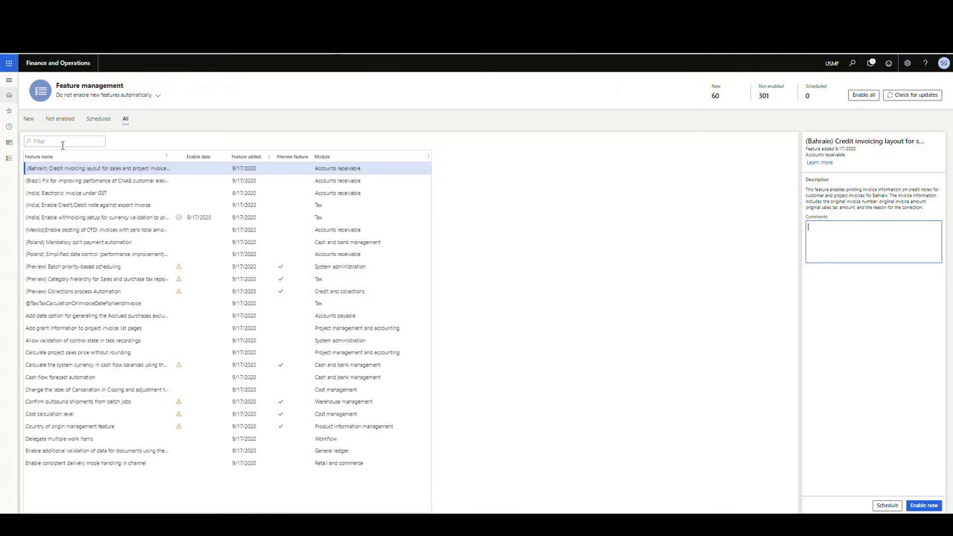
click(63, 141)
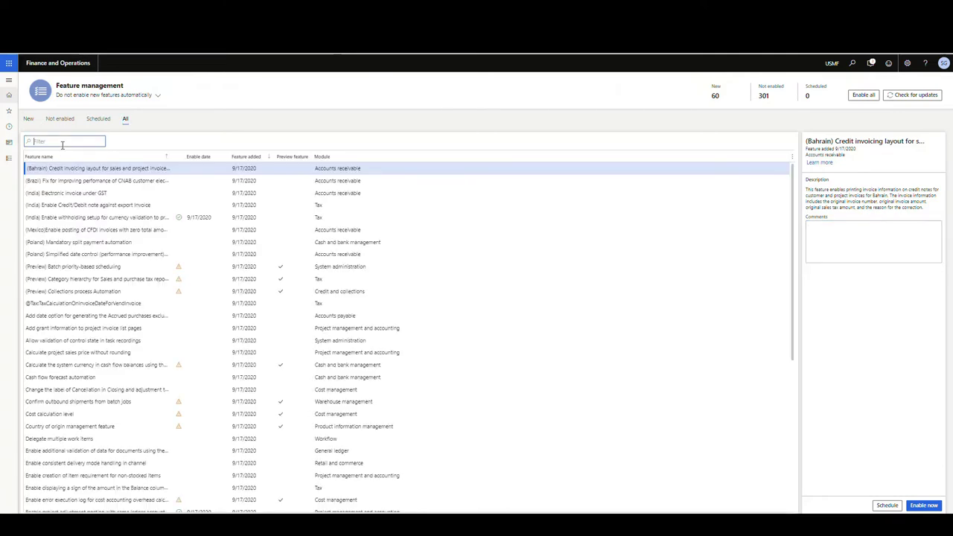
text(tenhancements)
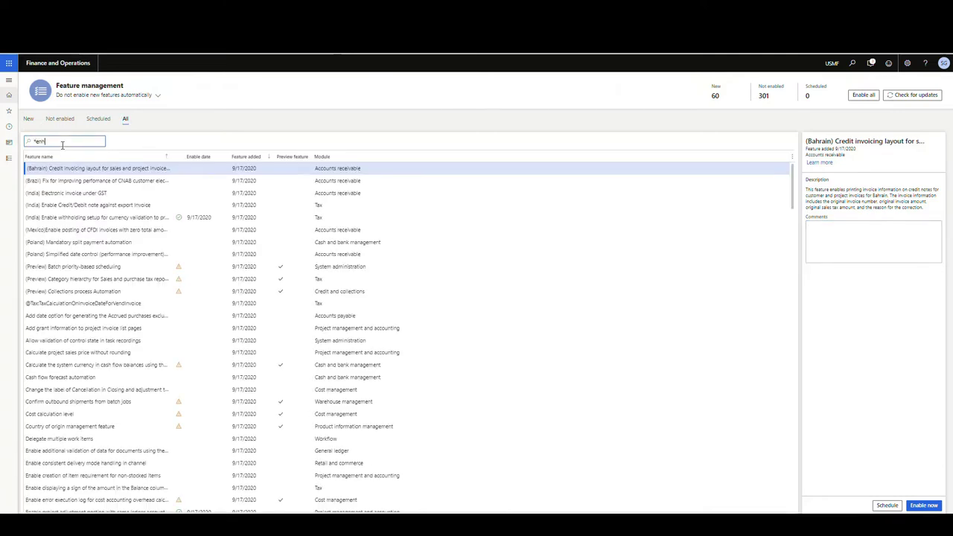
key(Return)
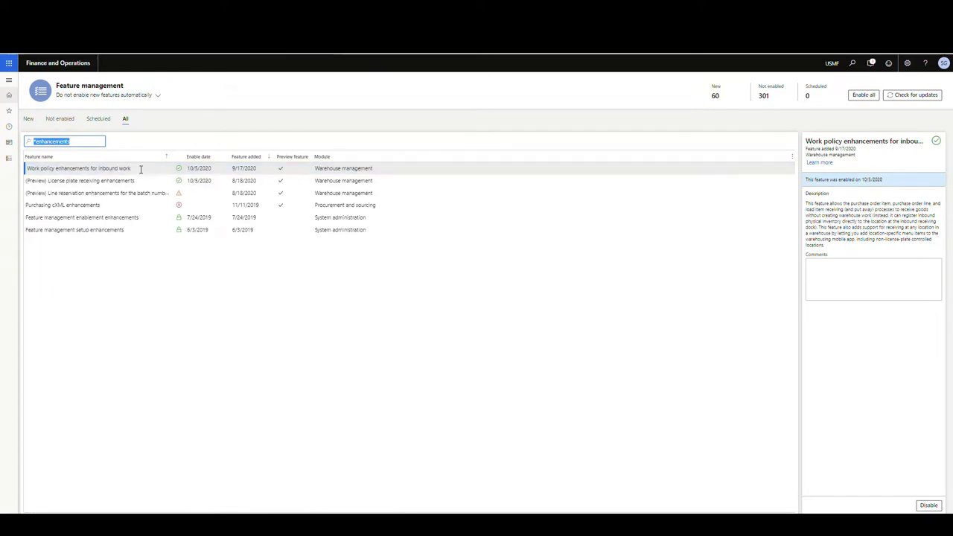
click(156, 180)
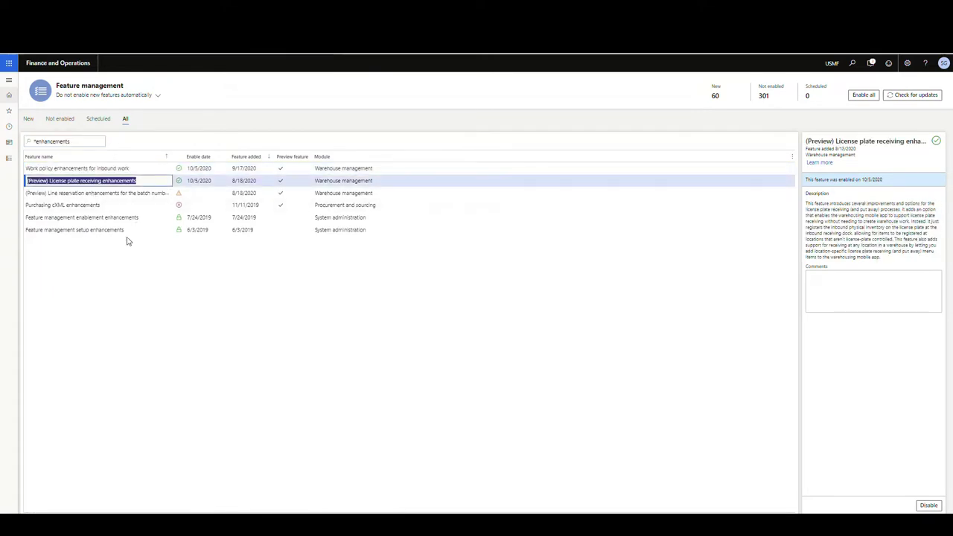
click(145, 168)
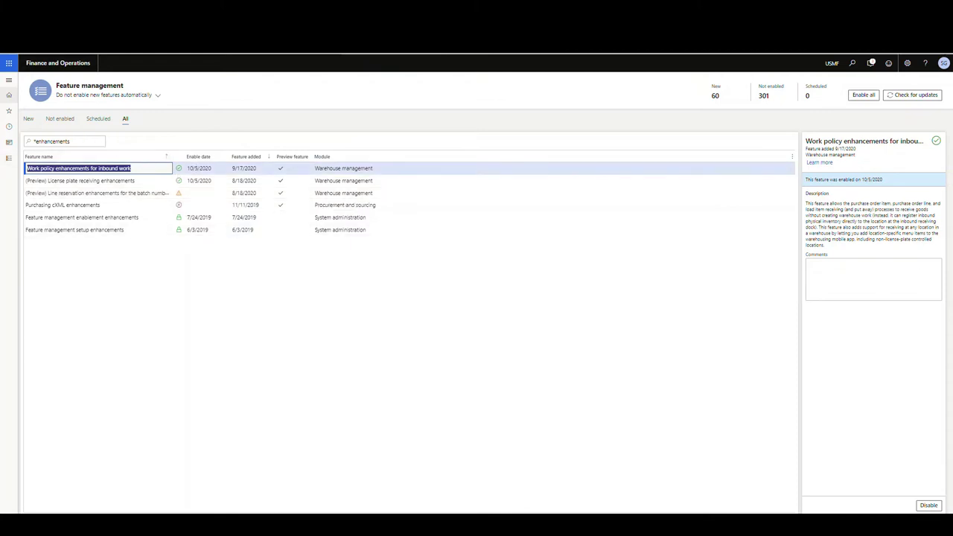
Go to Warehouse management > Setup > Work > Work policies and open the NoWork policy.
click(10, 80)
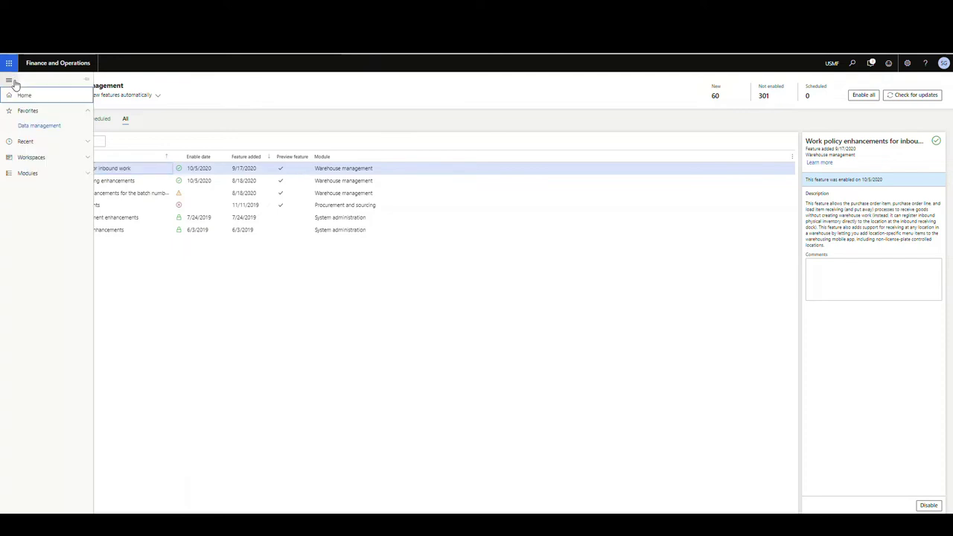
click(40, 178)
scroll(41, 173, down, 5)
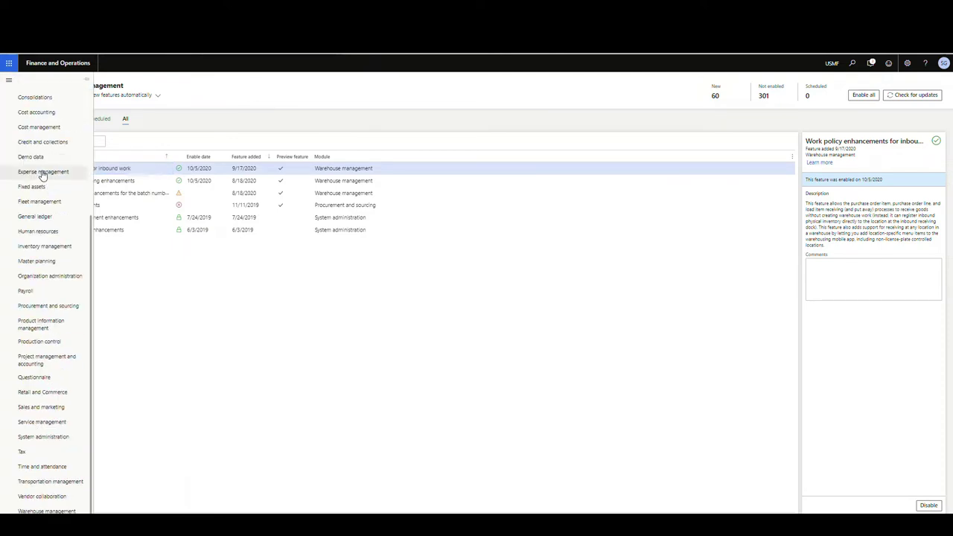
click(47, 511)
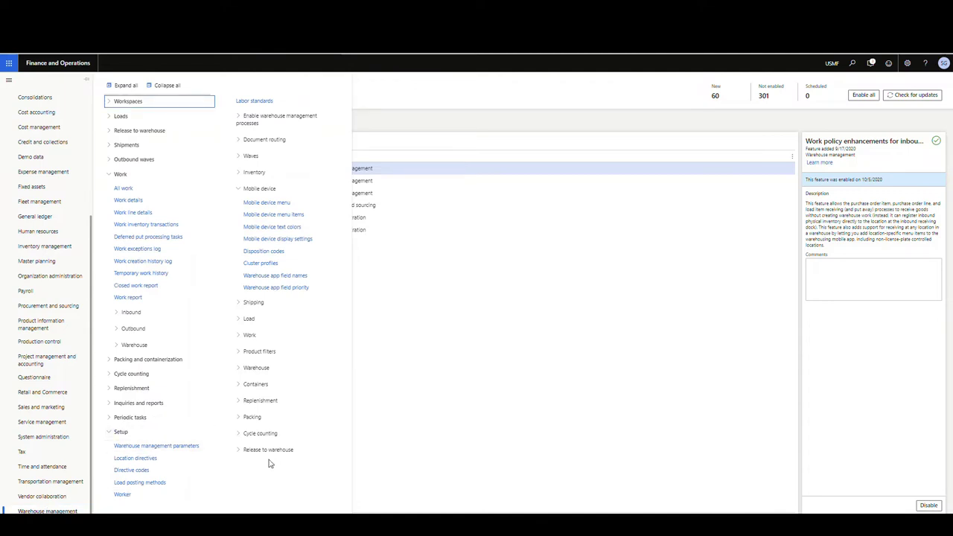
click(246, 334)
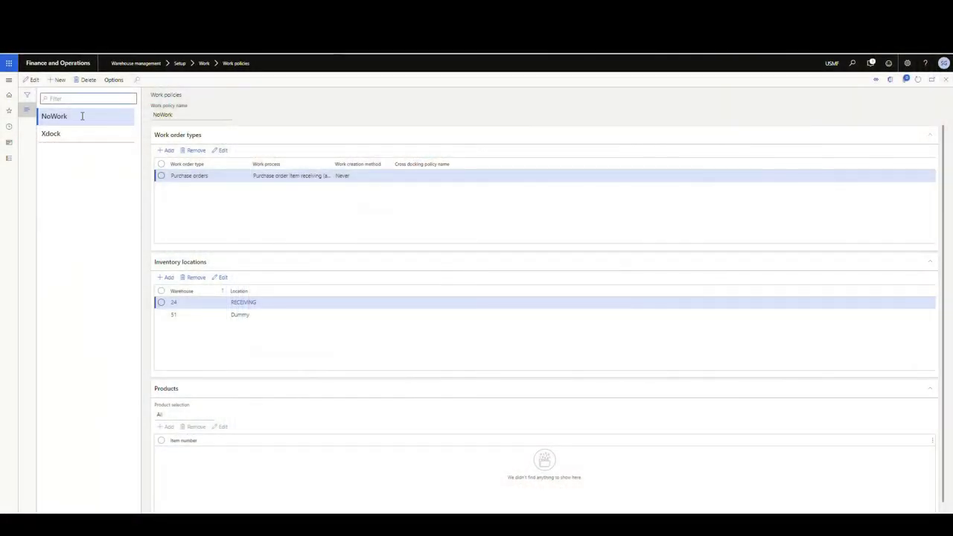
click(80, 116)
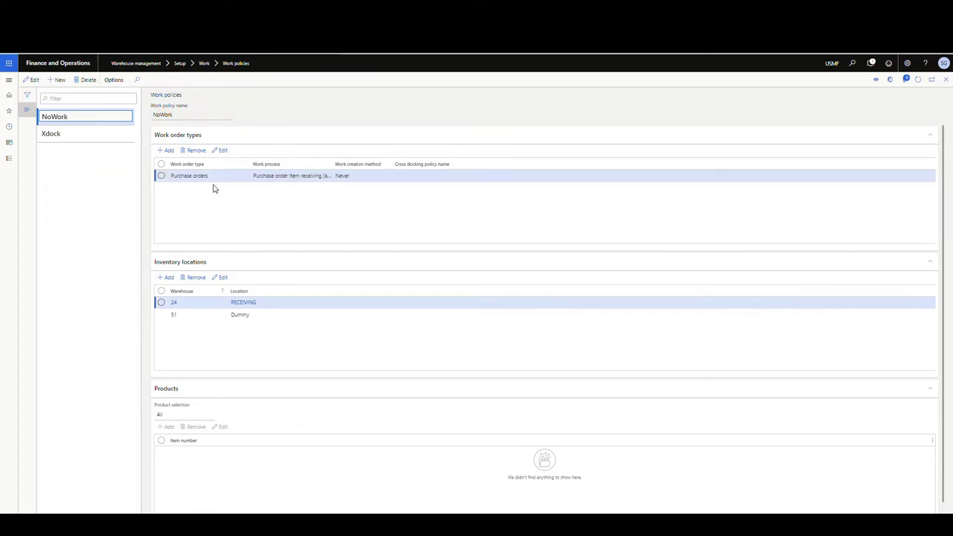
Add a work order type line to NoWork, leave its type unchosen, then remove the empty line.
click(170, 152)
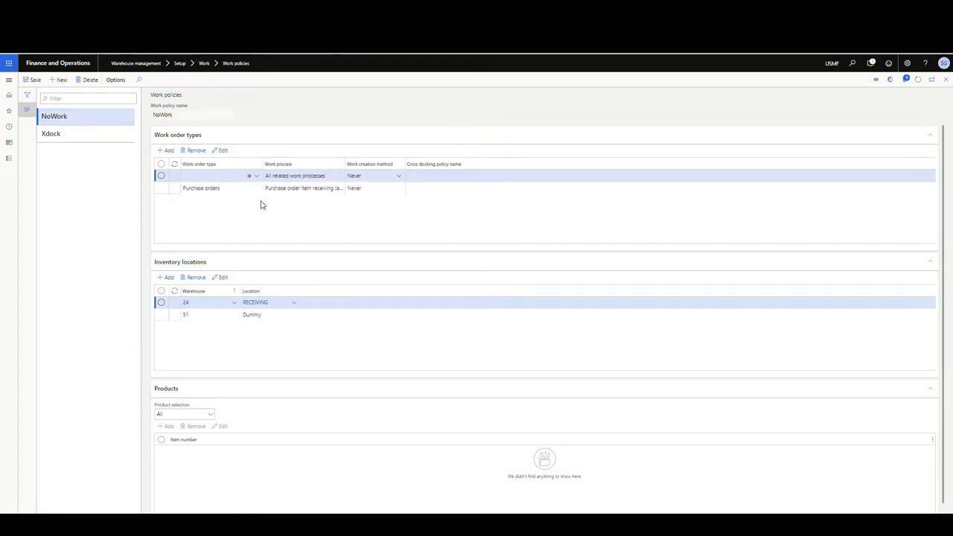
click(256, 176)
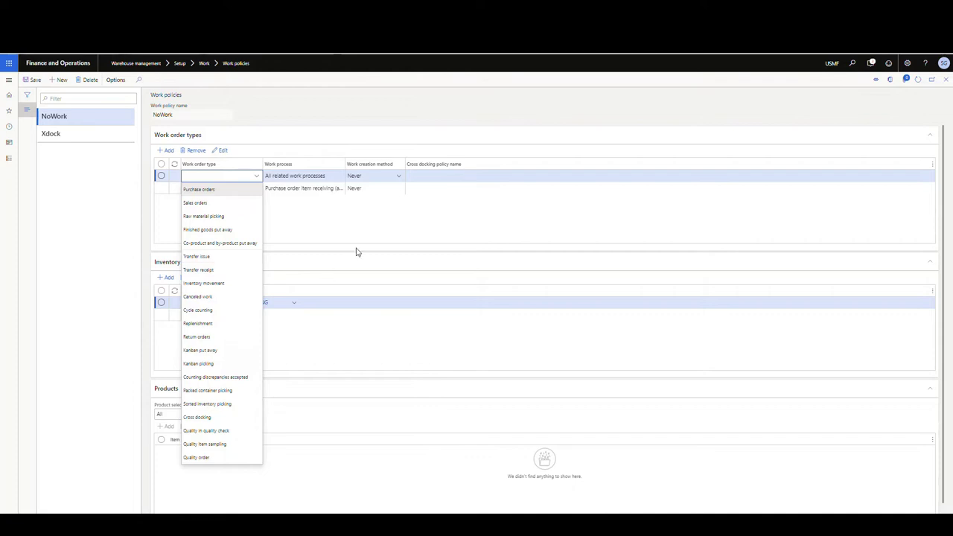
click(346, 228)
click(193, 150)
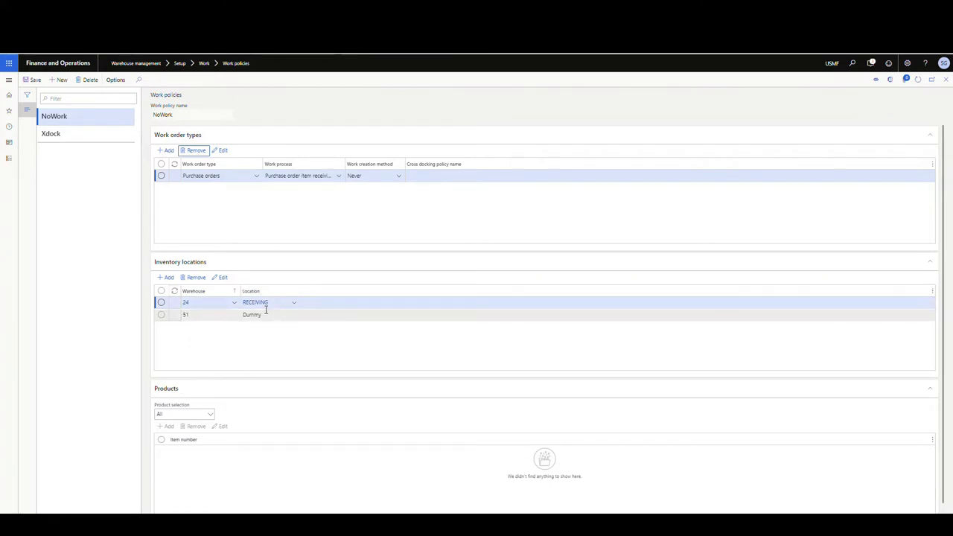
mouse_move(272, 309)
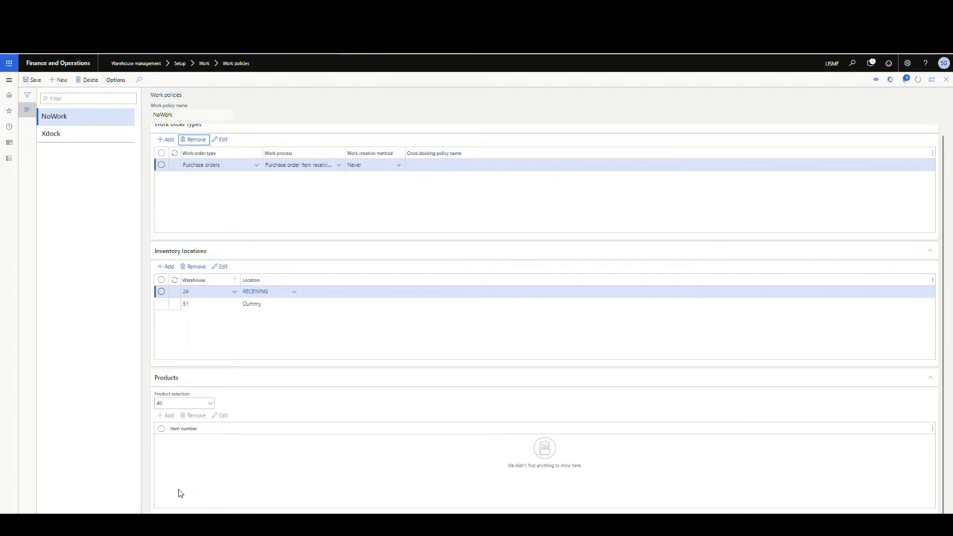
Filter warehouse locations on 'receiving' and open the RECEIVING location's RECVNoLP profile.
click(9, 79)
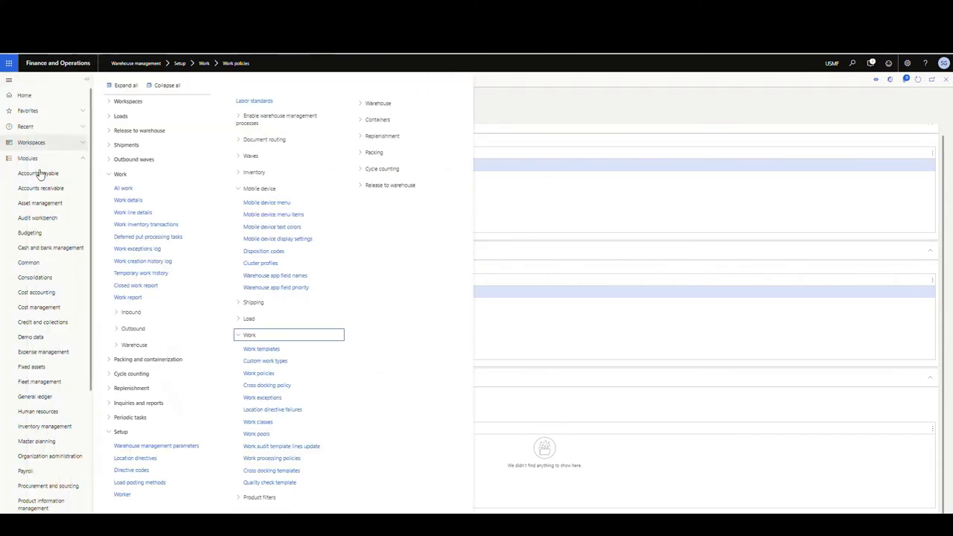
click(238, 336)
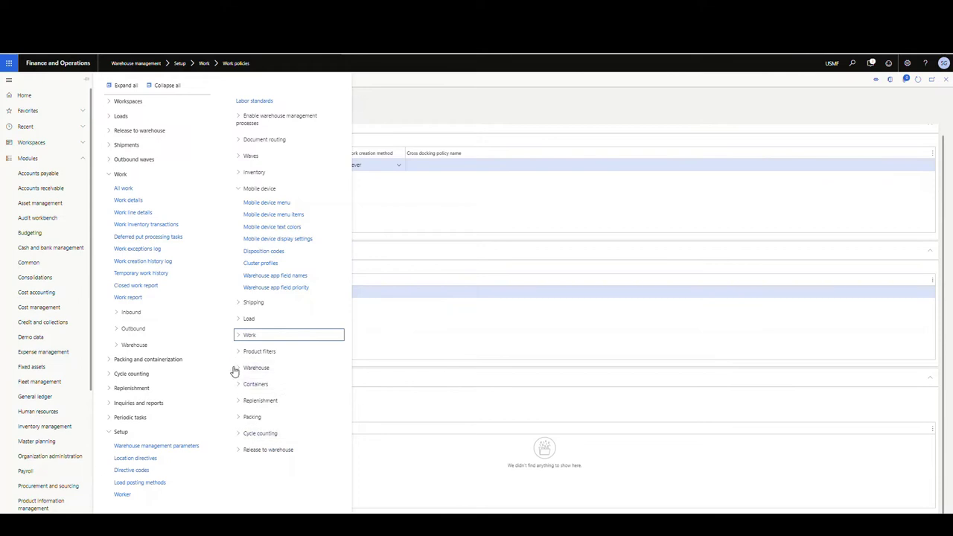
click(245, 368)
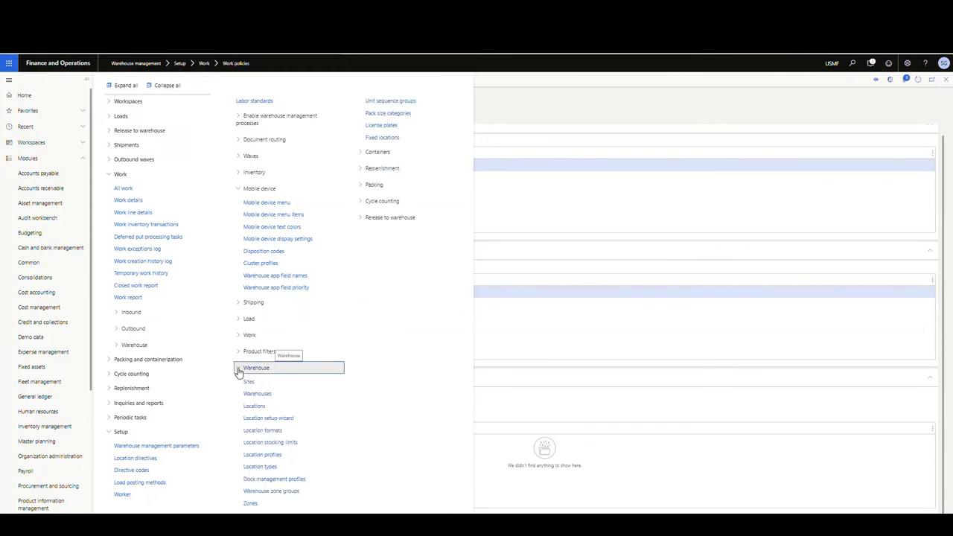
click(262, 407)
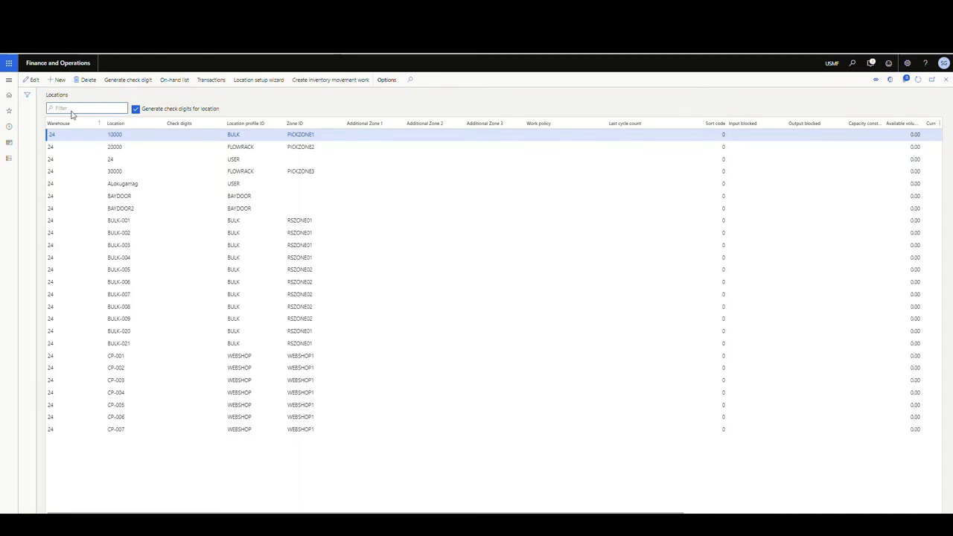
text(receiving)
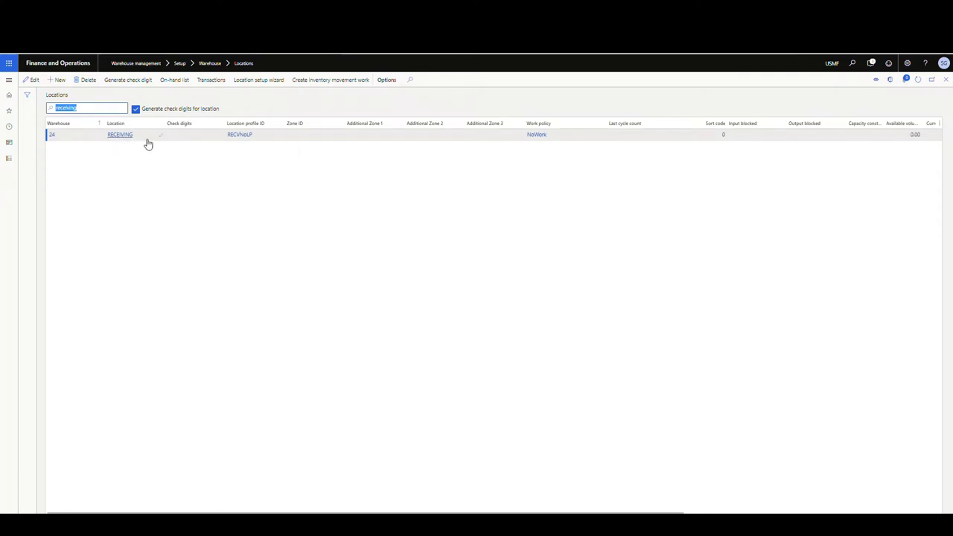
click(239, 141)
click(238, 141)
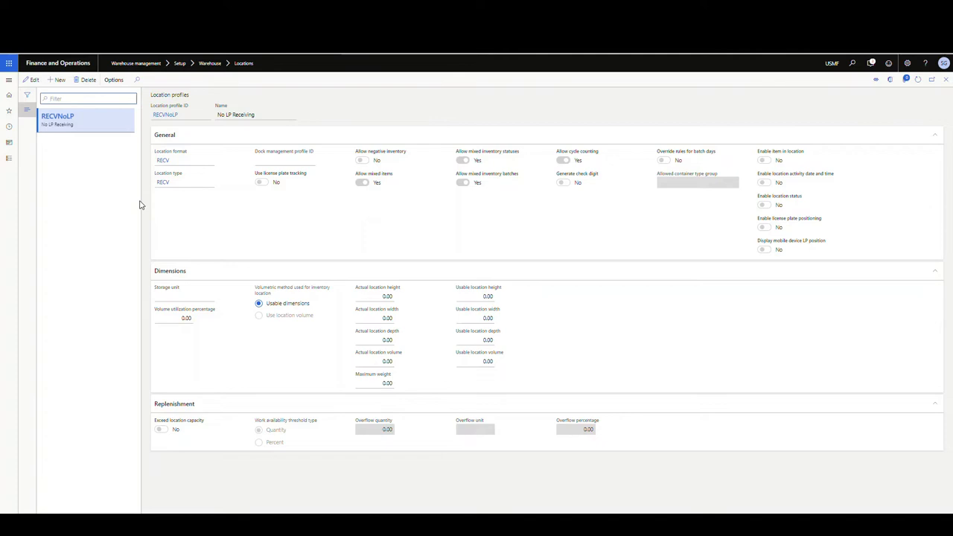
Select the PO Receiving - Item mobile device menu item and view its default data.
click(10, 82)
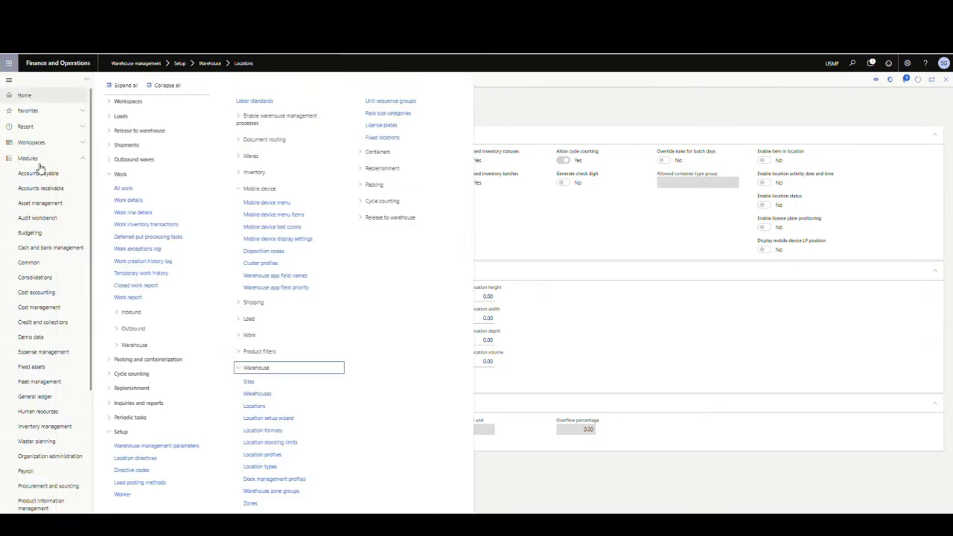
click(236, 368)
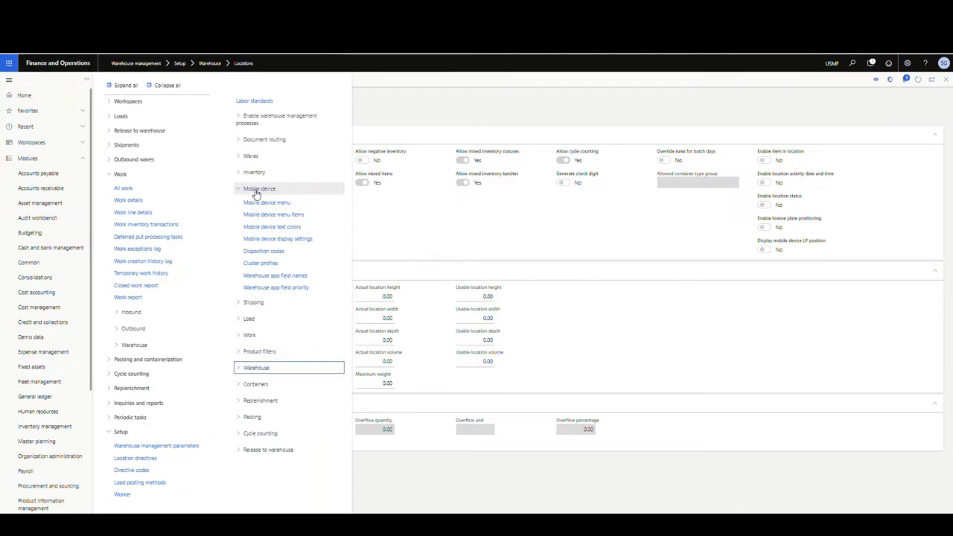
click(273, 215)
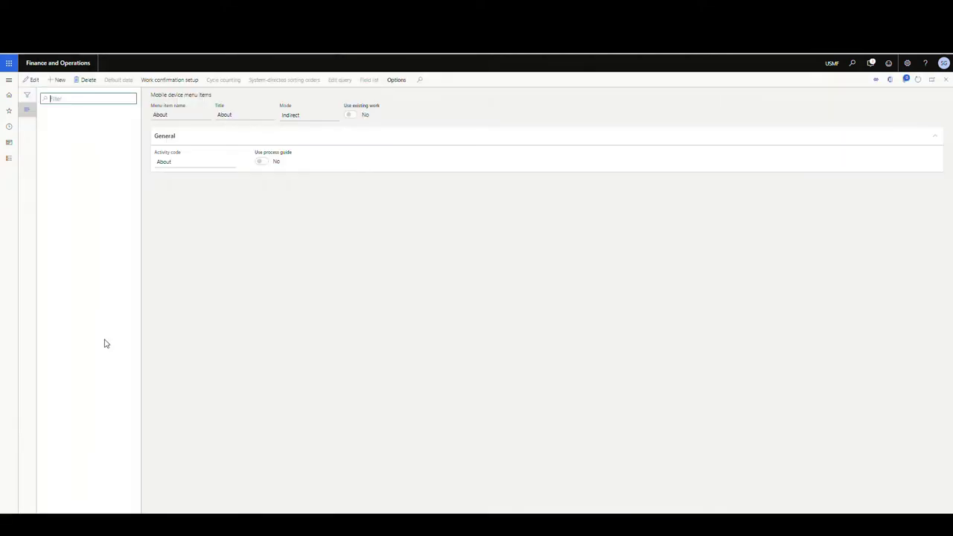
scroll(106, 339, down, 6)
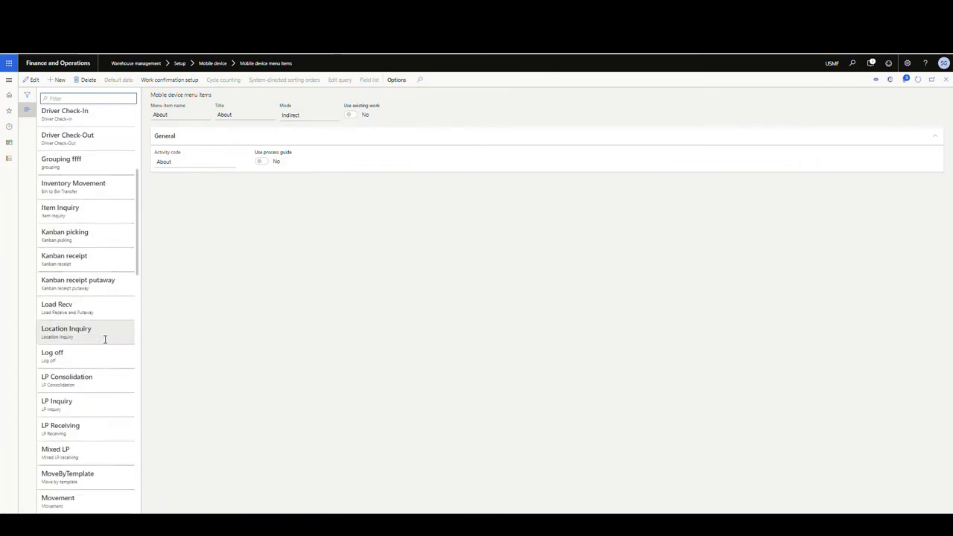
scroll(105, 343, down, 3)
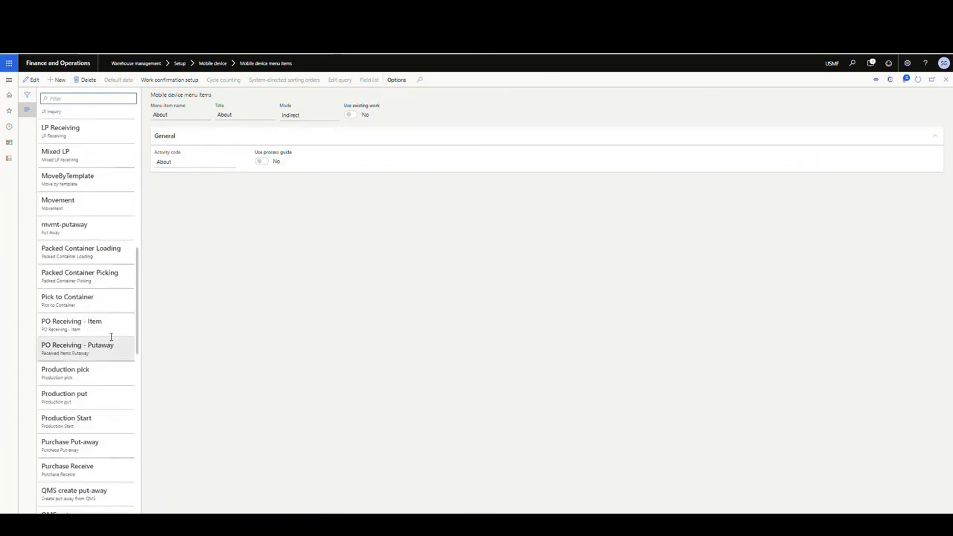
click(106, 324)
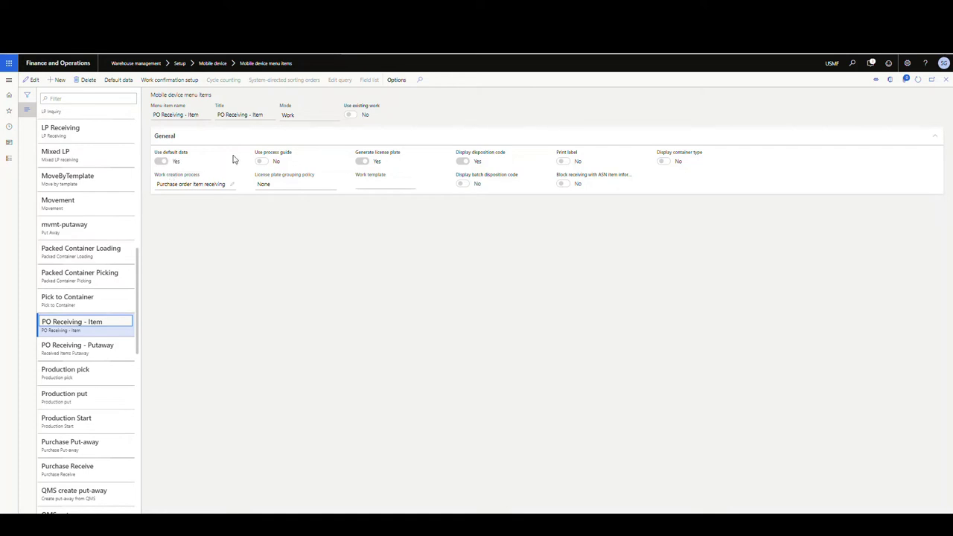
click(115, 85)
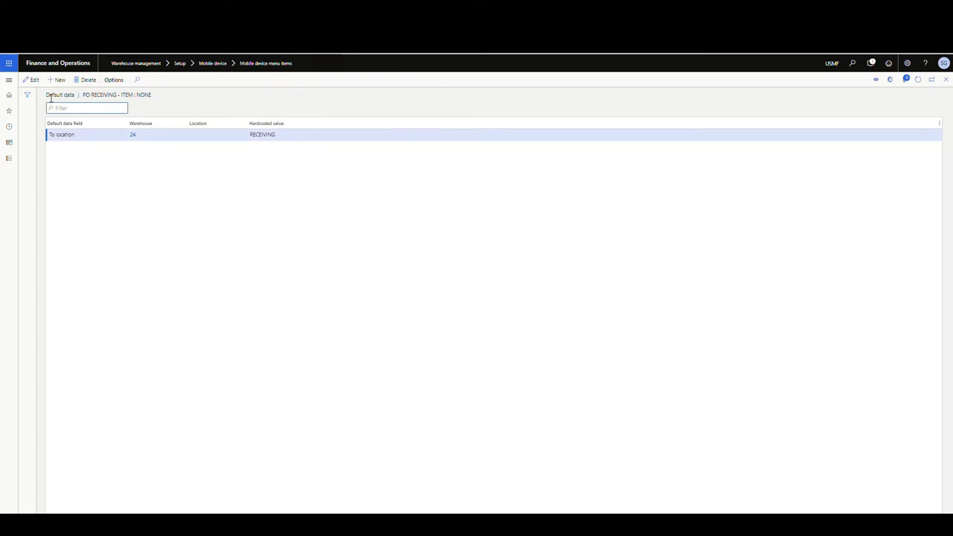
Go to Procurement and sourcing > All purchase orders.
click(10, 81)
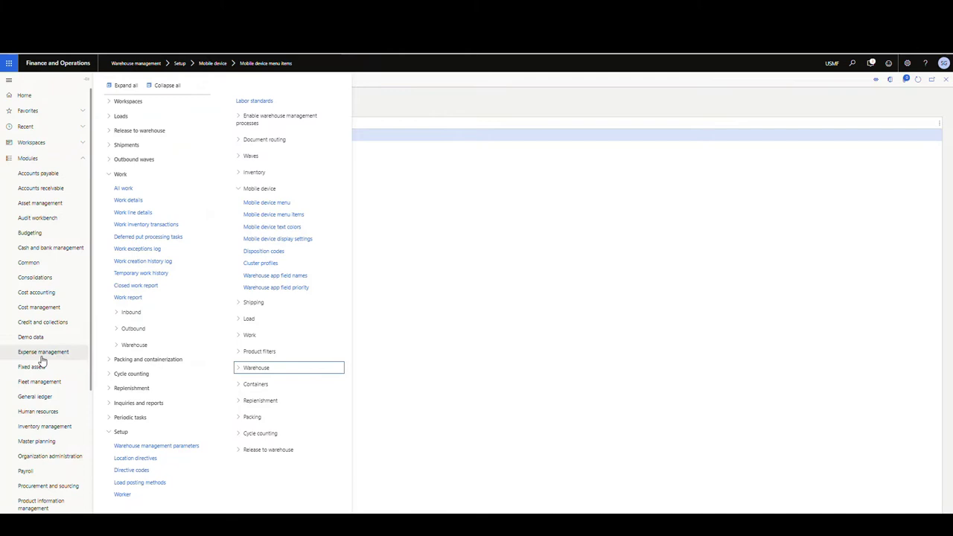
scroll(43, 361, down, 3)
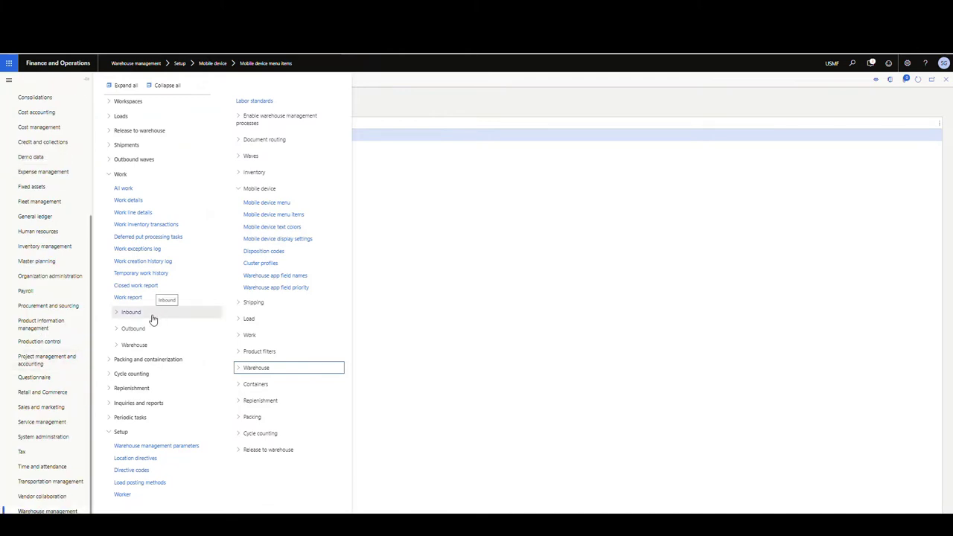
click(47, 309)
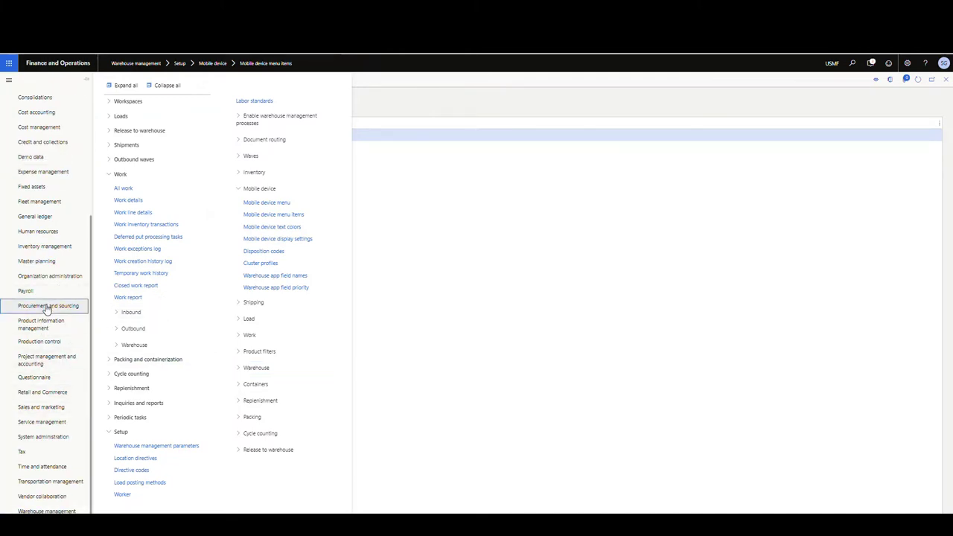
click(192, 238)
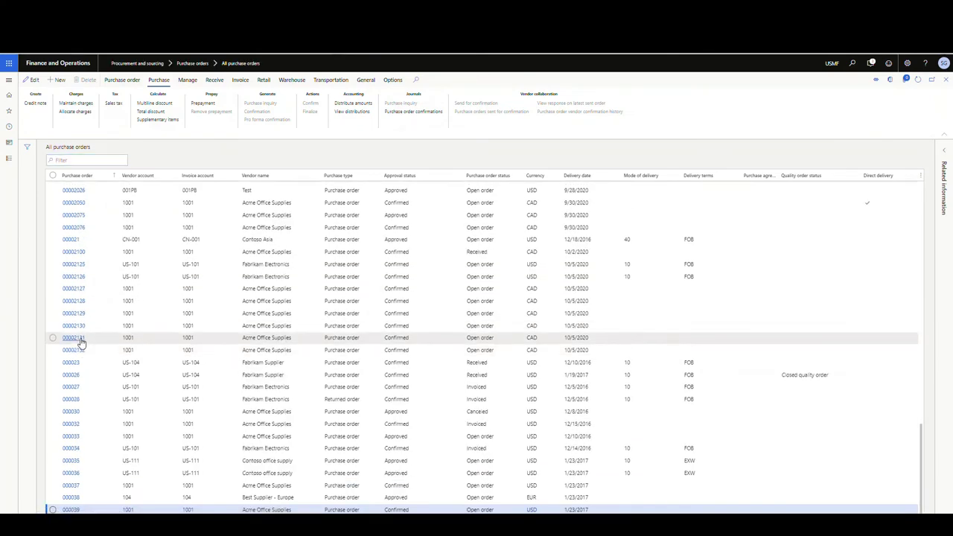
Review the details of purchase orders 00002131 and 00002132.
click(80, 341)
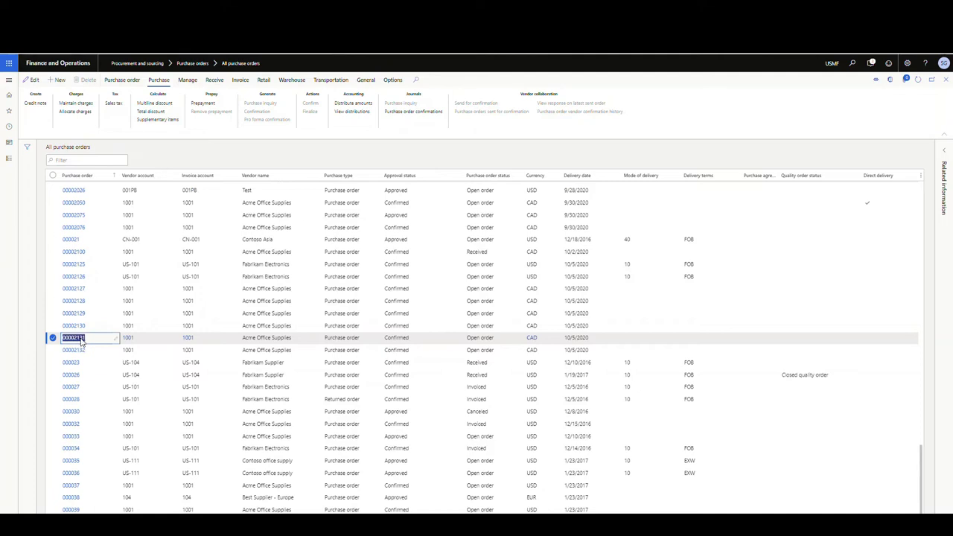
click(74, 338)
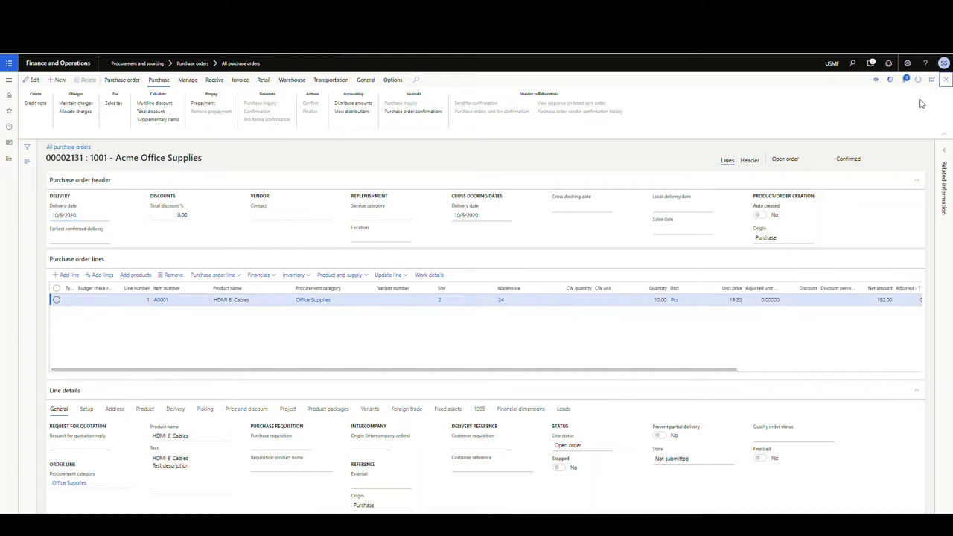
click(71, 351)
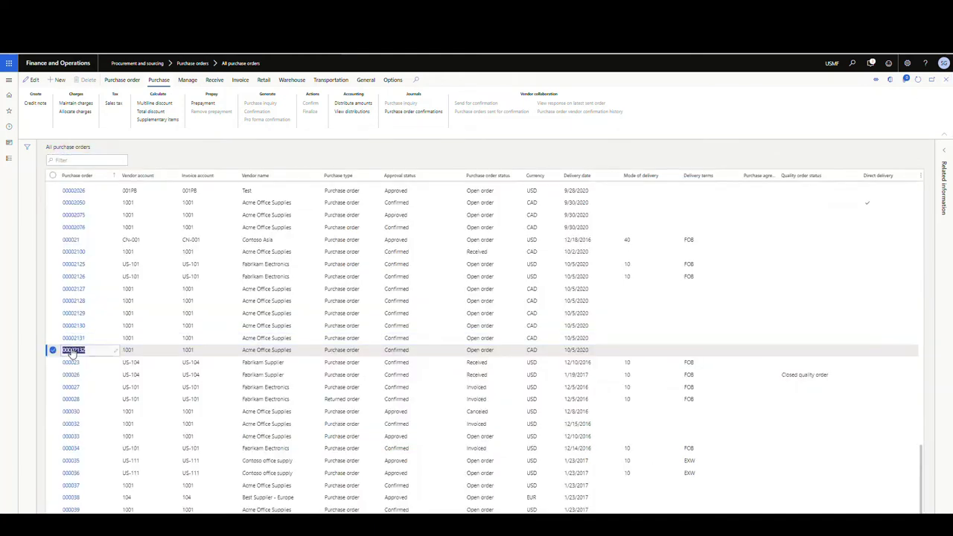
click(72, 350)
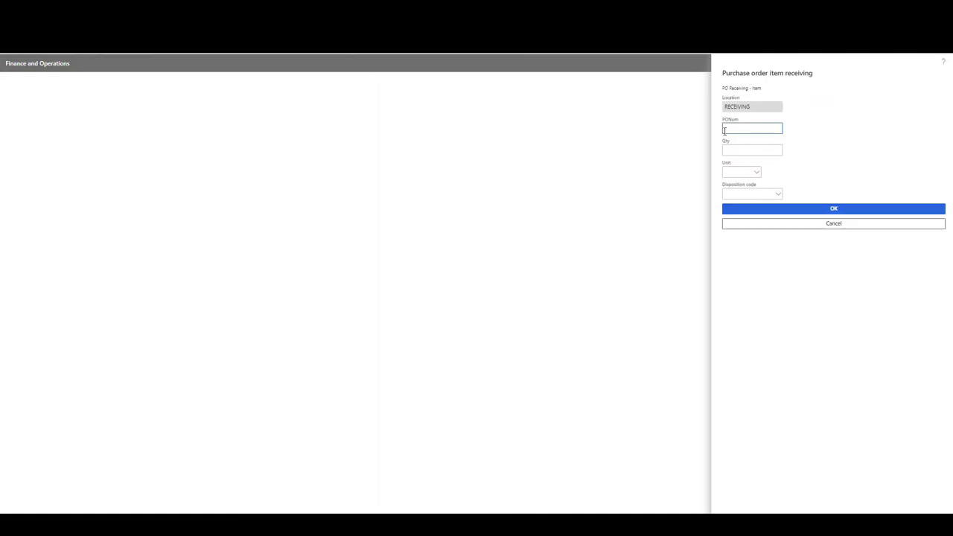
Receive 10 pcs of item A0001 against purchase order 00002131 on the mobile device.
text(00002131)
key(Return)
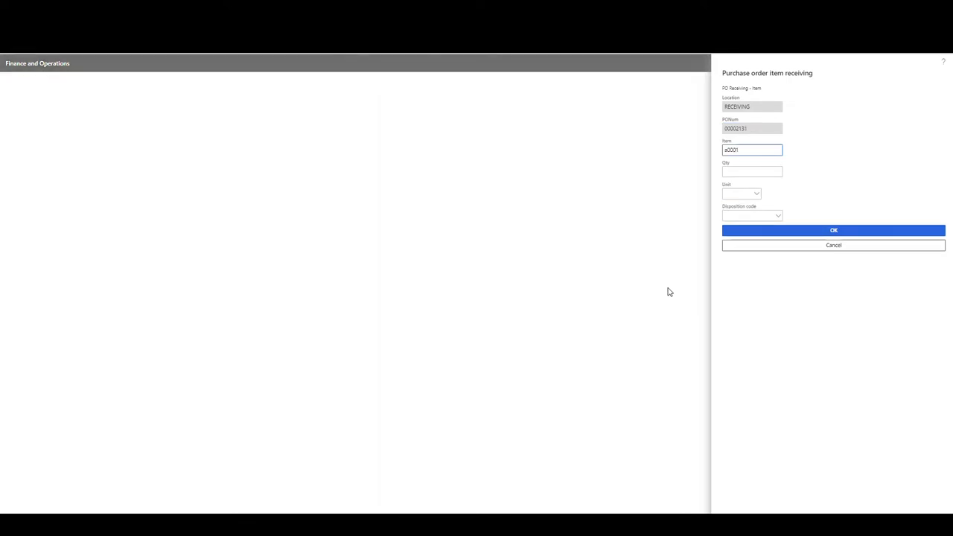
key(Return)
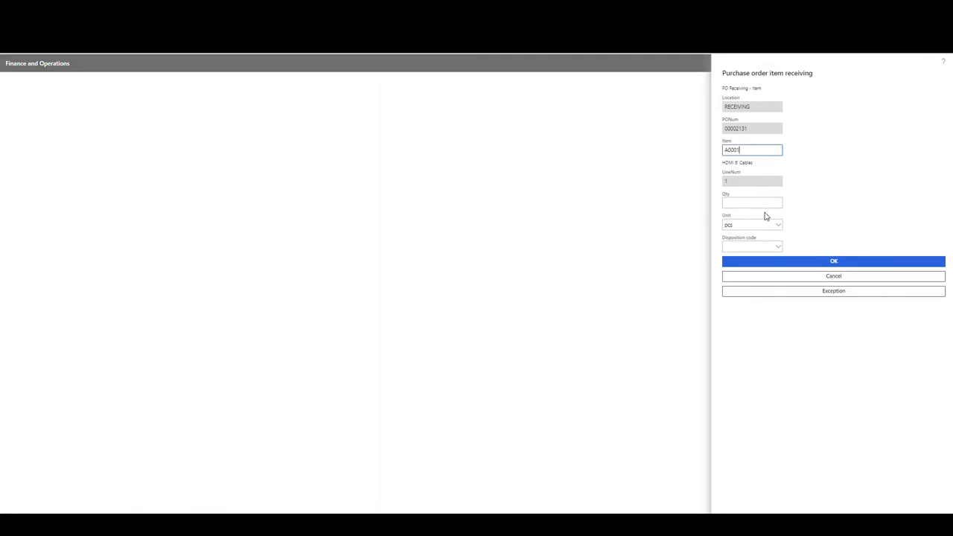
click(766, 203)
key(Return)
click(835, 262)
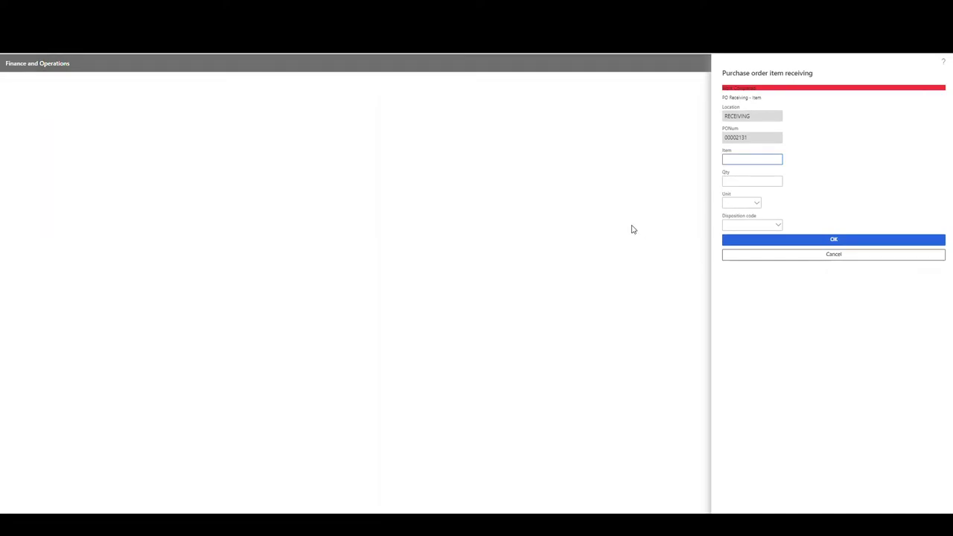
click(832, 255)
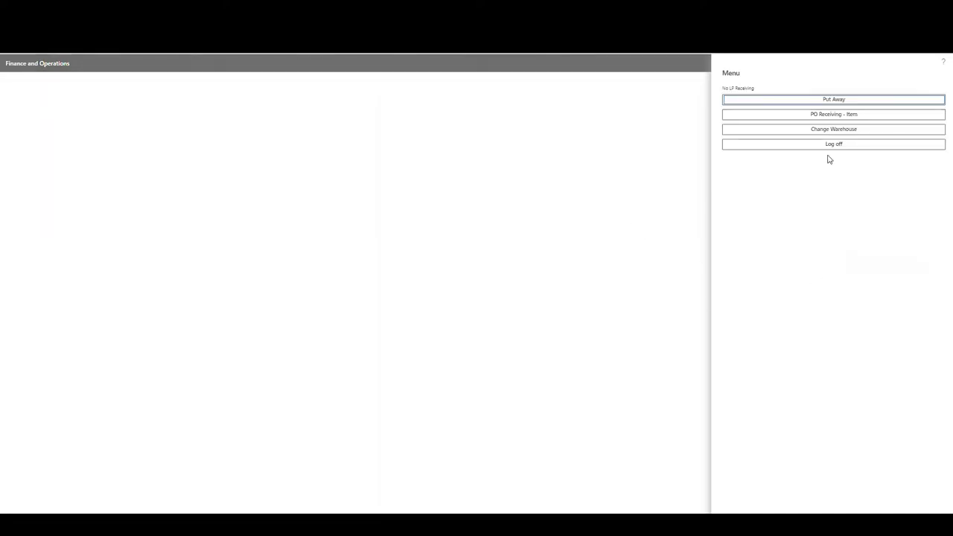
click(852, 117)
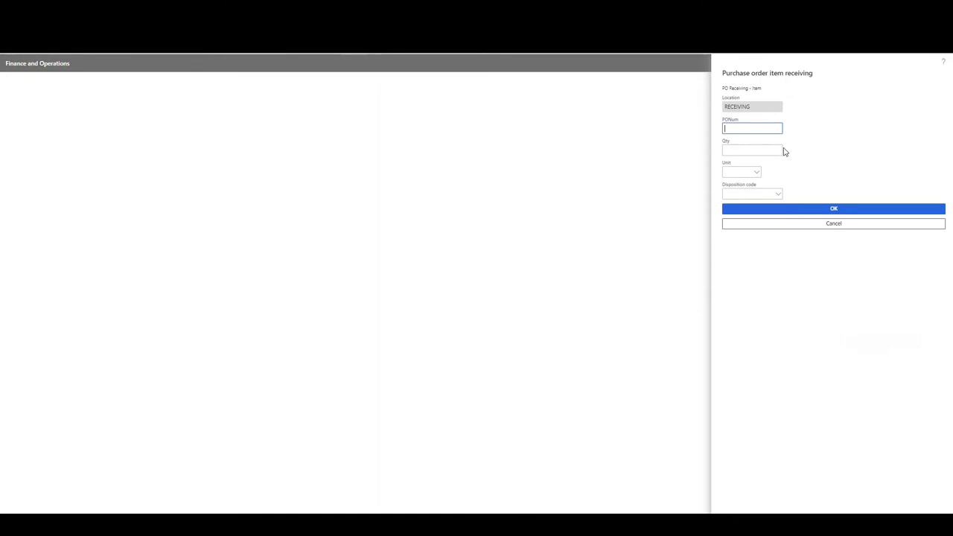
text(0002132)
key(Return)
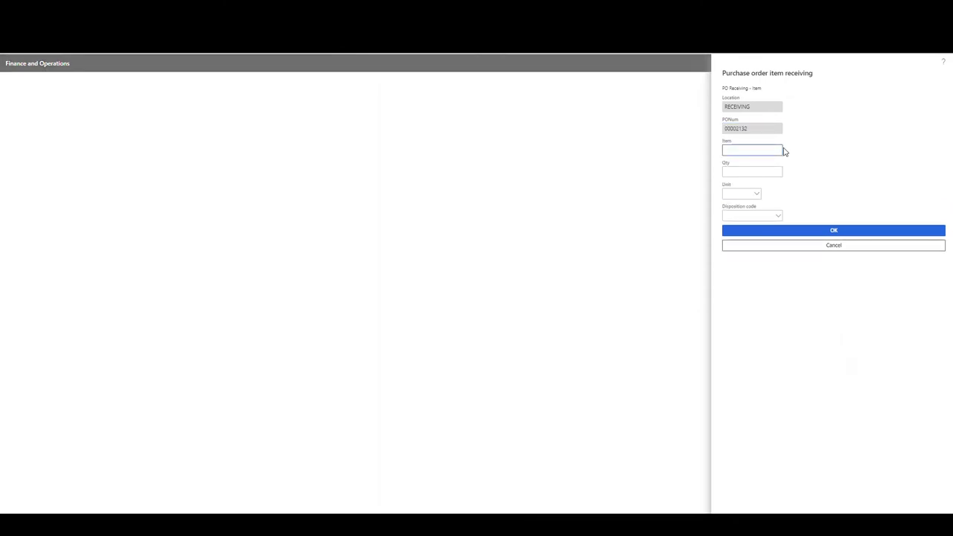
key(Return)
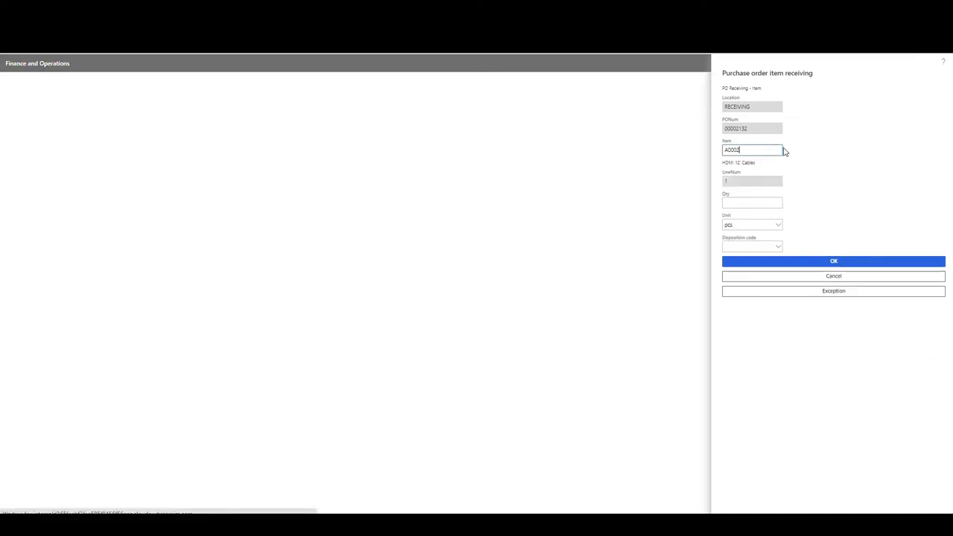
click(743, 205)
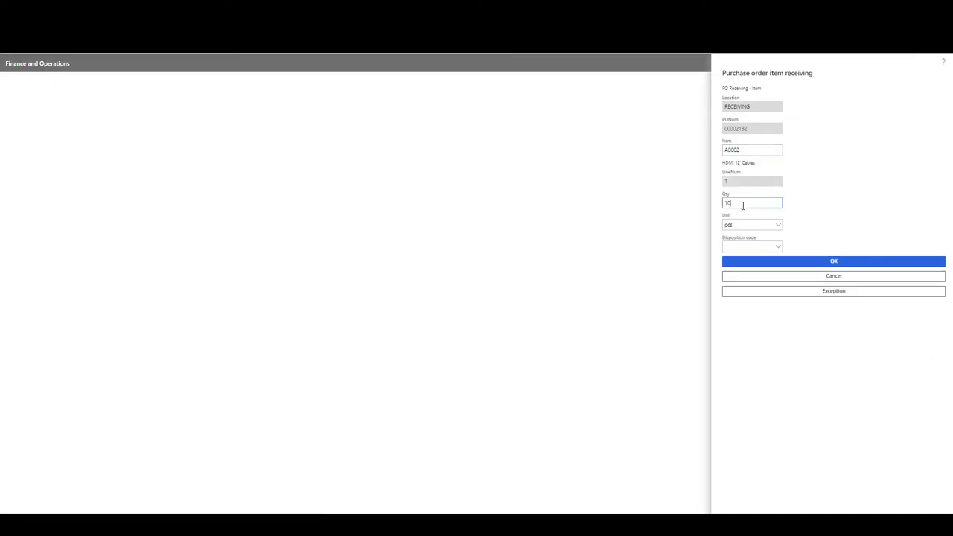
key(Return)
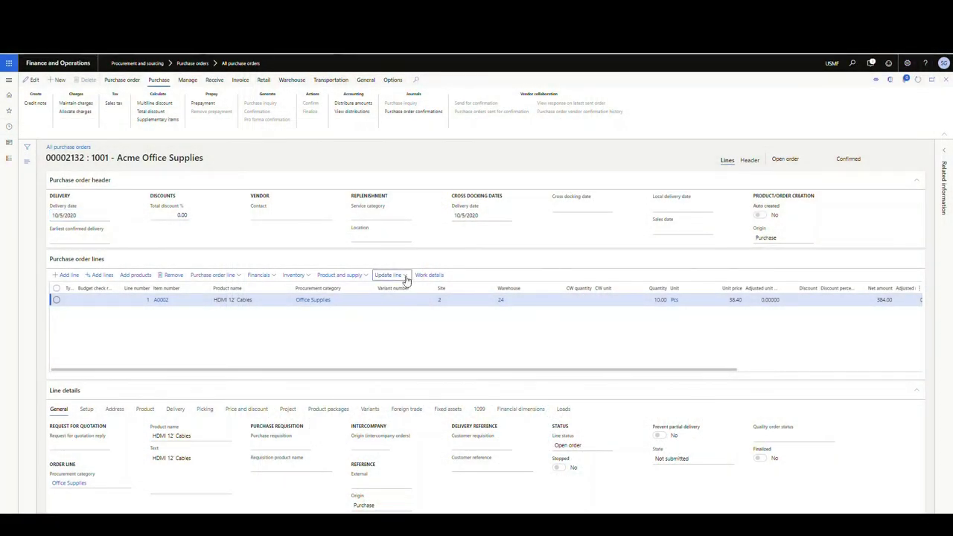
Review the order line's registration: 10 pcs of A0002 at RECEIVING, warehouse 24.
click(406, 277)
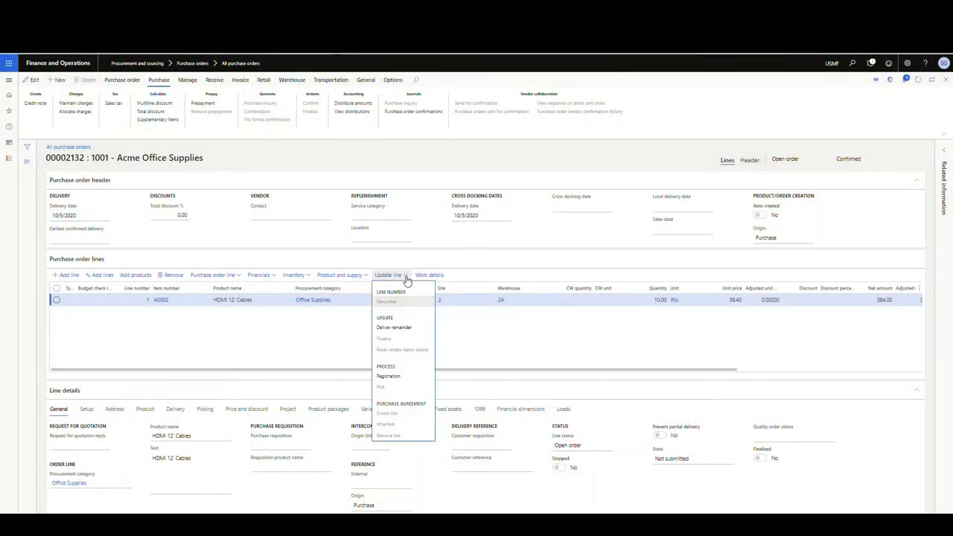
click(395, 378)
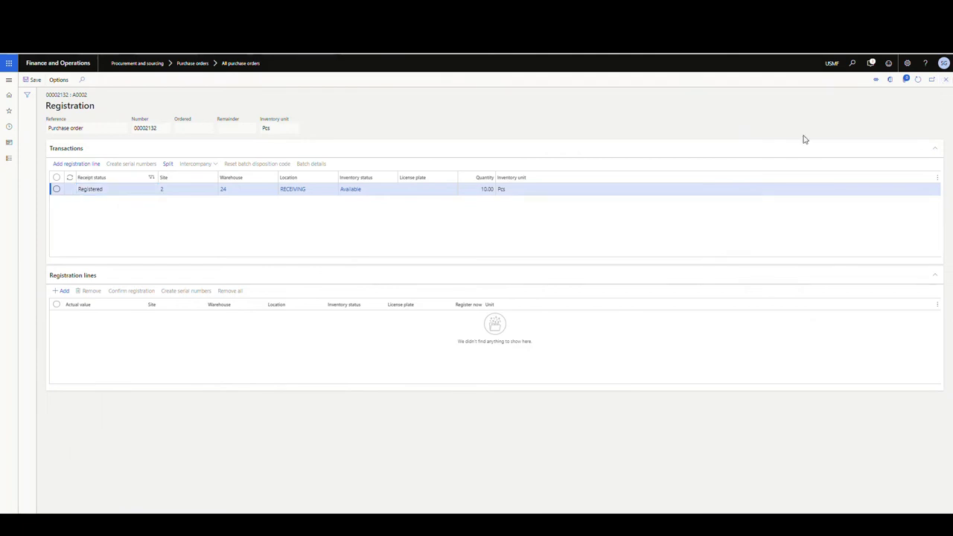
key(Escape)
Go to Warehouse management > Work > All work.
click(9, 158)
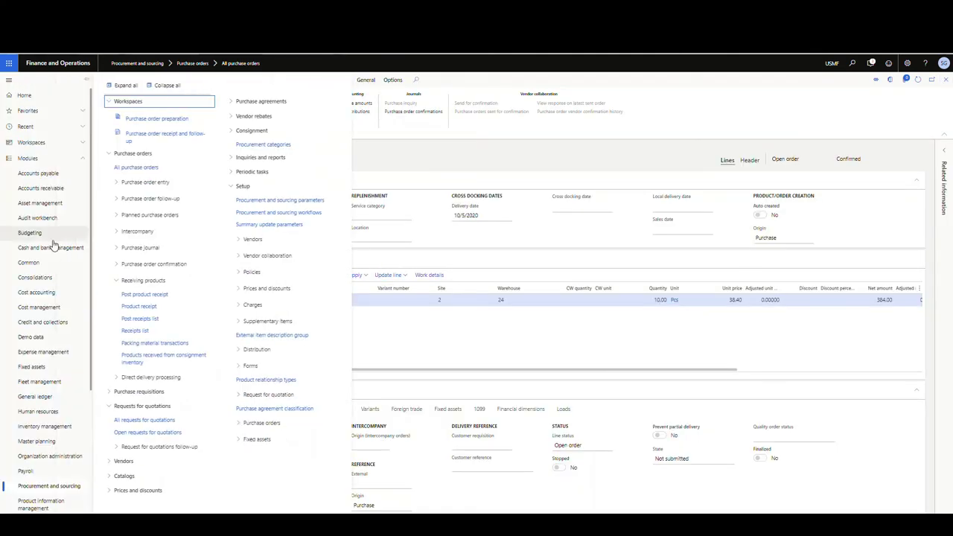
click(47, 511)
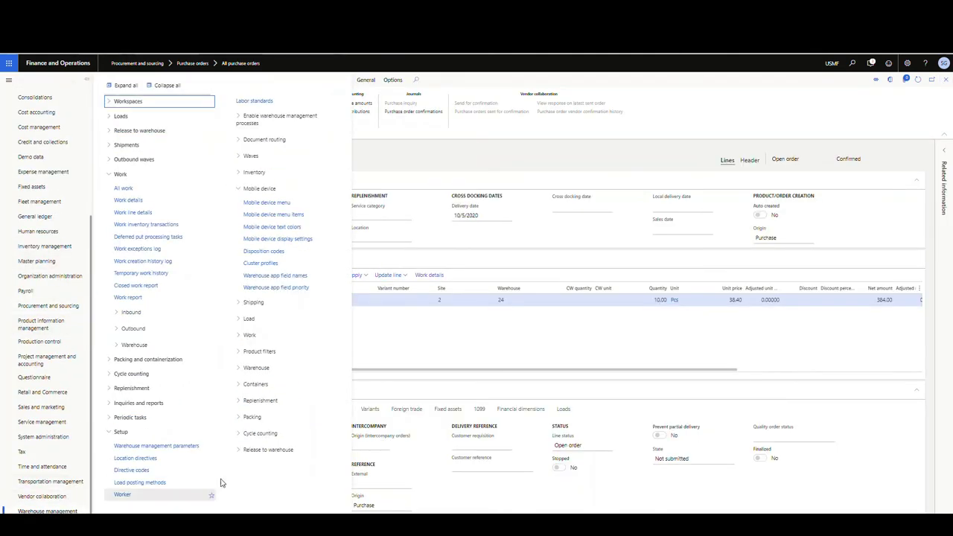
click(126, 188)
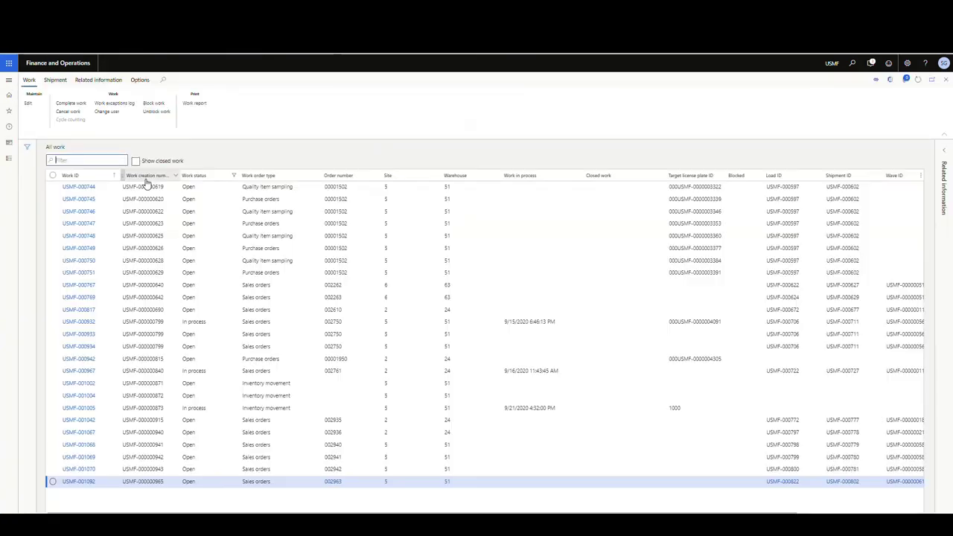
Tick Show closed work so the All work list includes closed entries.
click(136, 161)
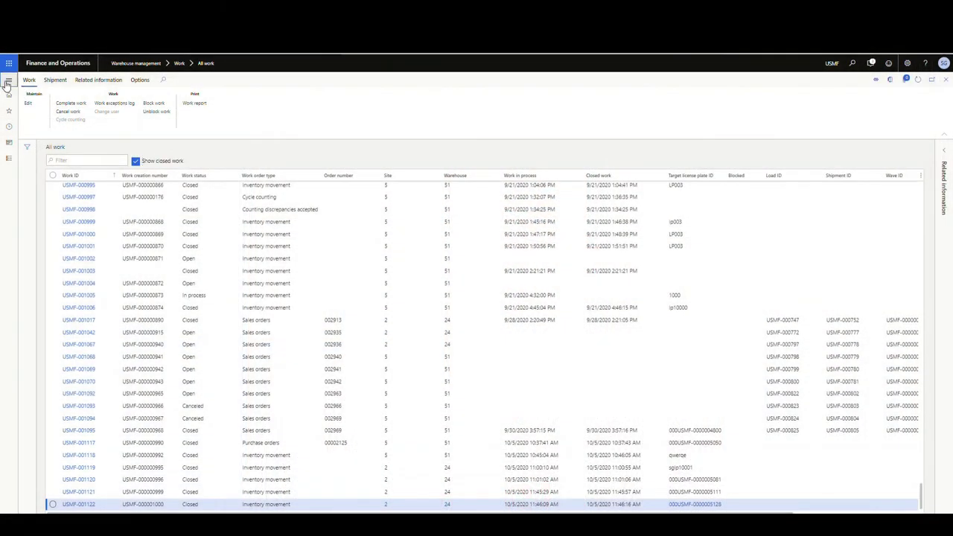
Select the mvmt-putaway mobile device menu item and review its default data.
click(7, 82)
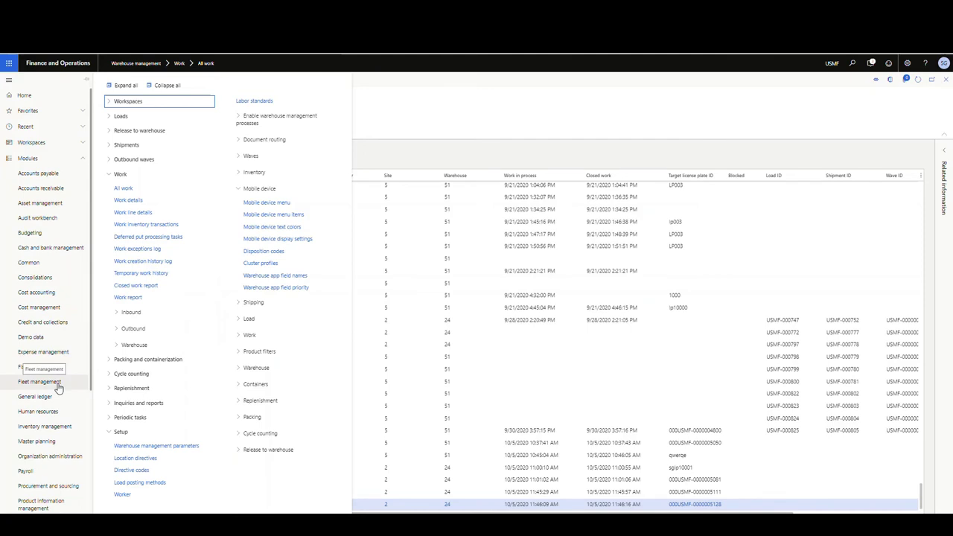
scroll(55, 399, down, 5)
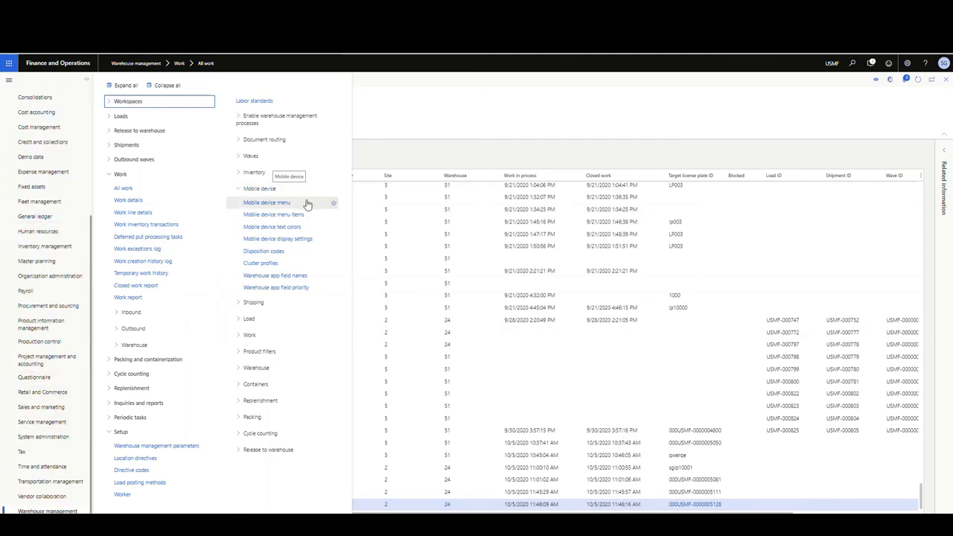
click(274, 214)
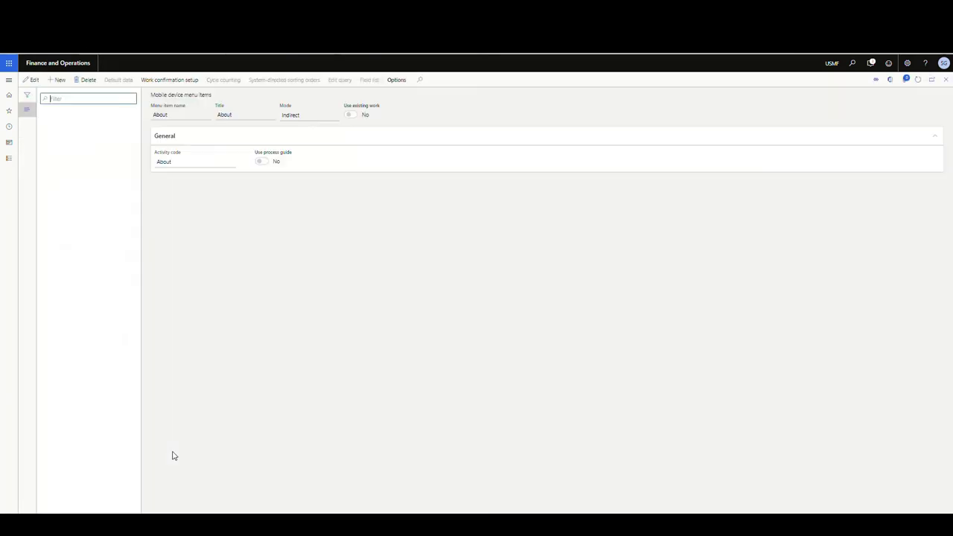
scroll(86, 356, down, 5)
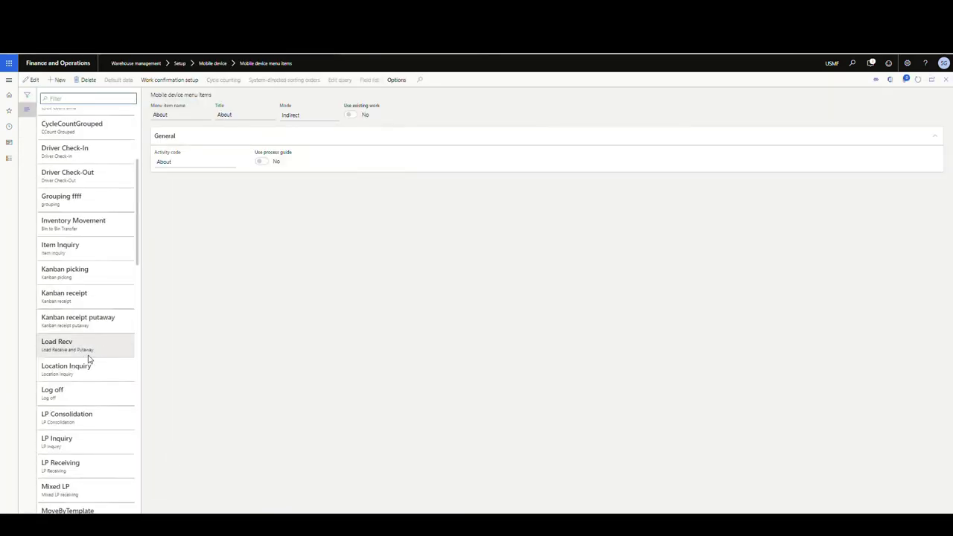
scroll(119, 350, down, 3)
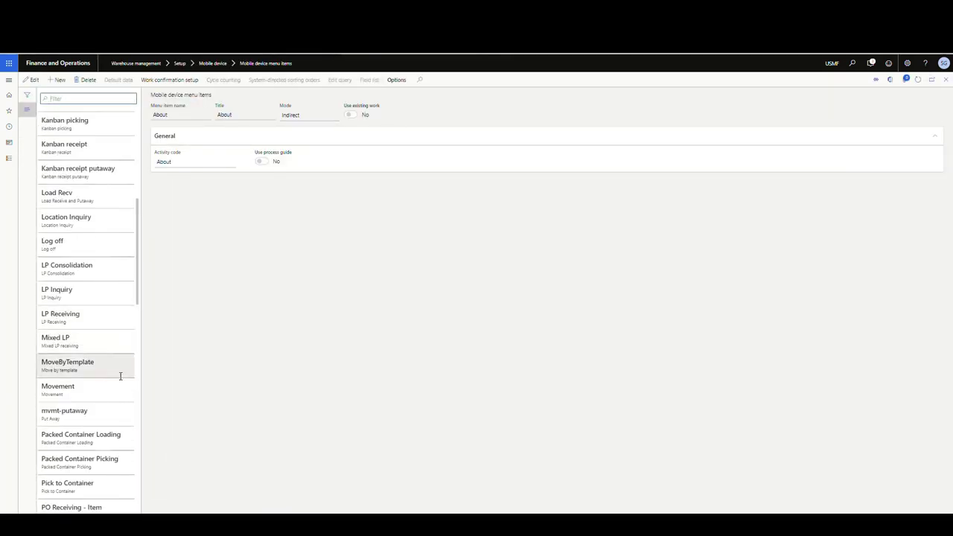
click(91, 416)
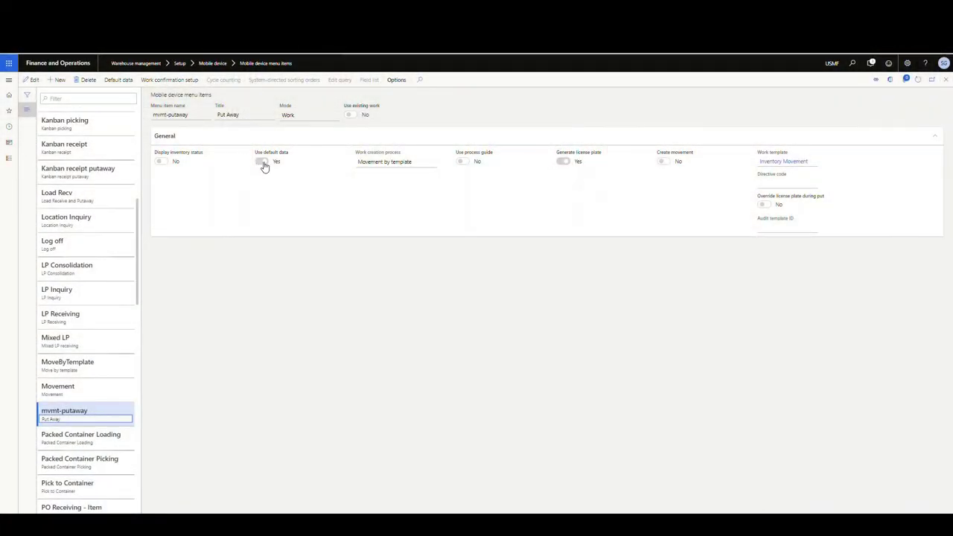
click(127, 84)
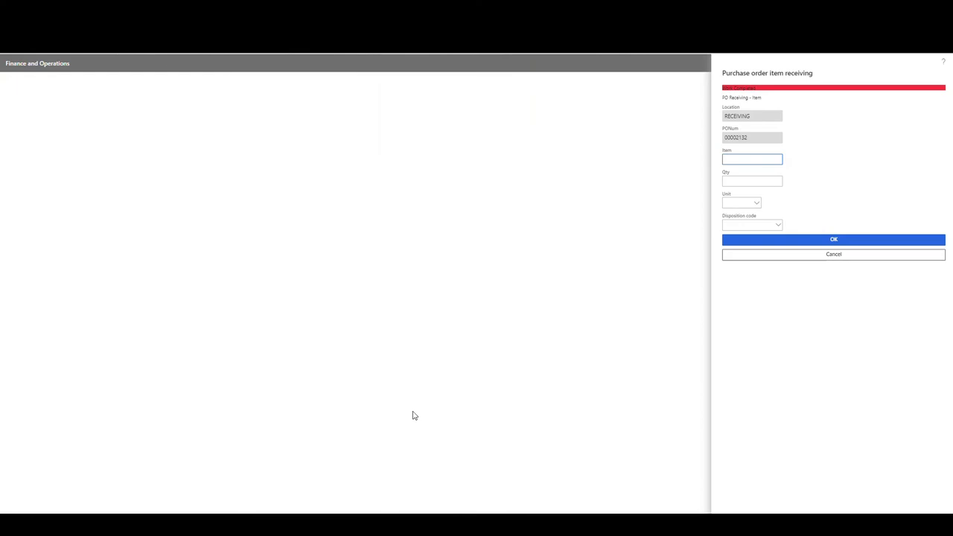
Return to the mobile main menu, start a Put Away, and enter item A0001.
click(829, 257)
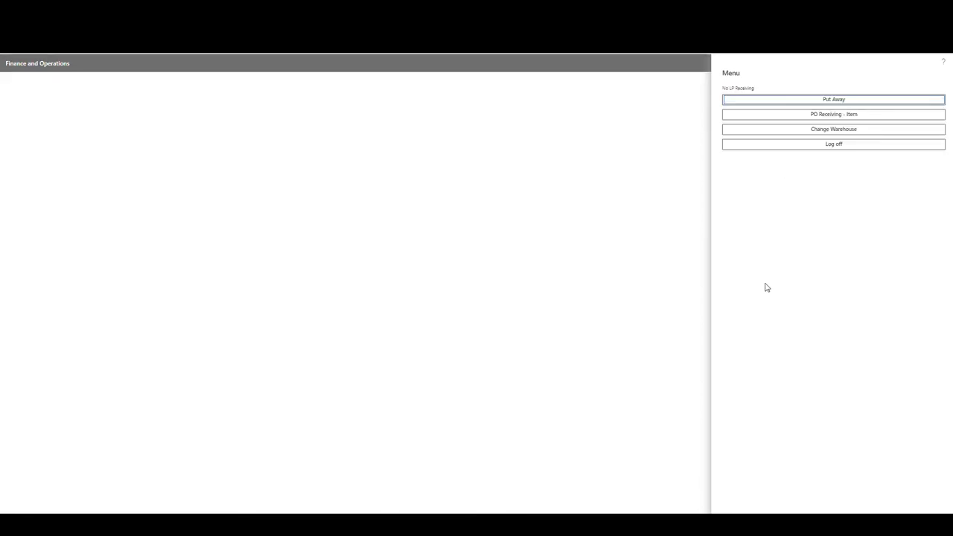
click(859, 108)
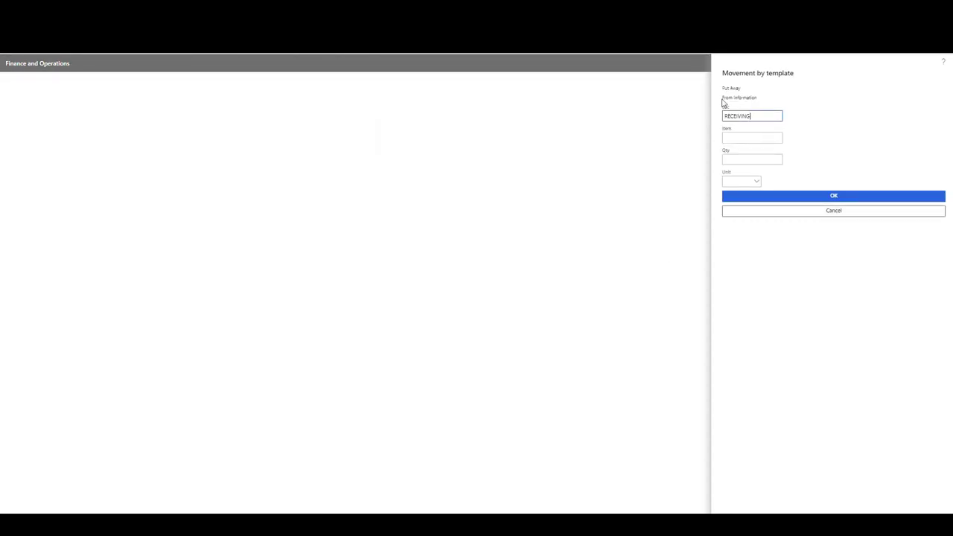
click(748, 139)
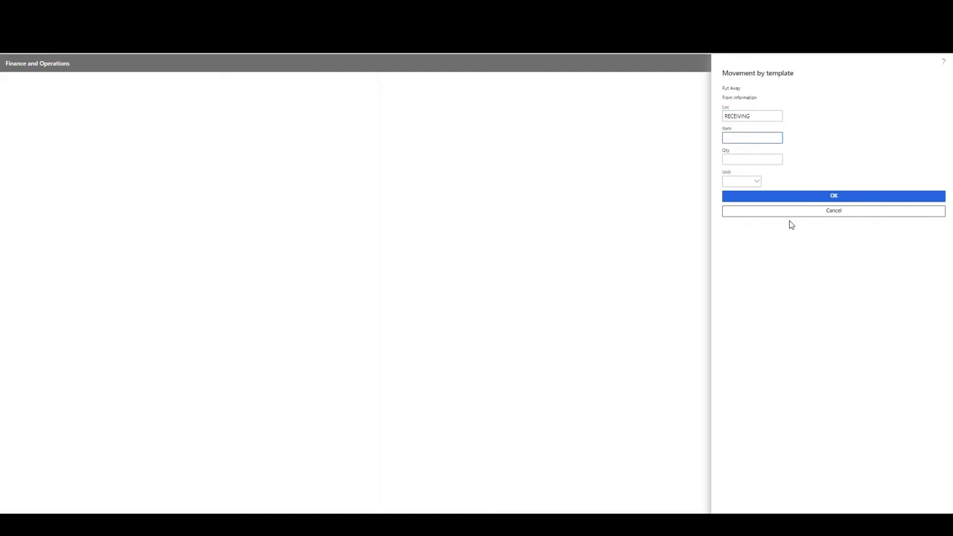
text(a0001)
key(Return)
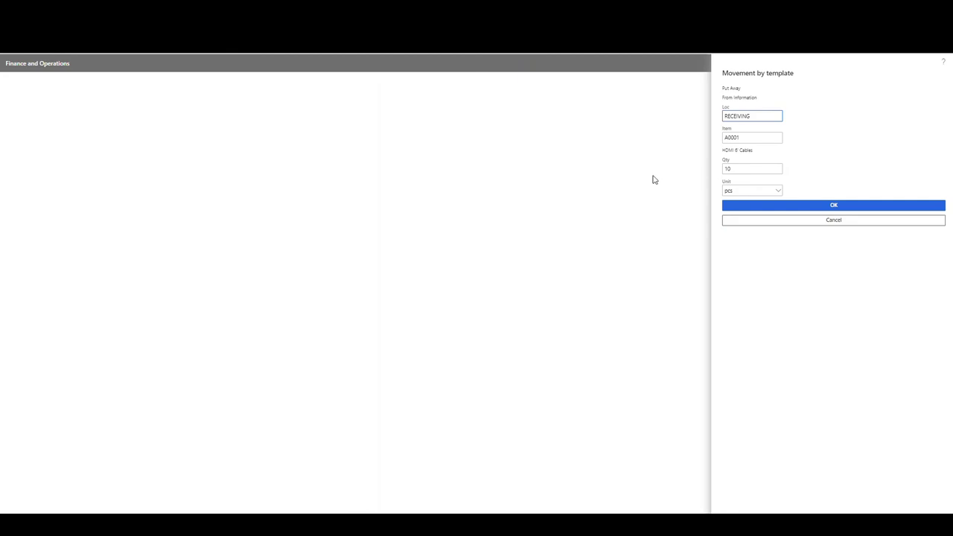
Confirm 10 pcs of A0001 into CP-001, then 10 pcs of A0002 into CP-002.
click(836, 207)
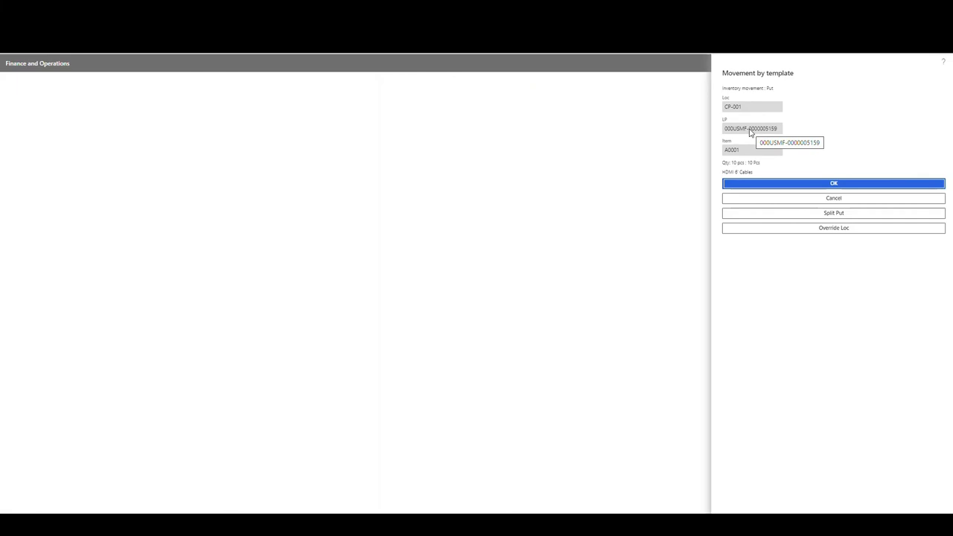
click(834, 185)
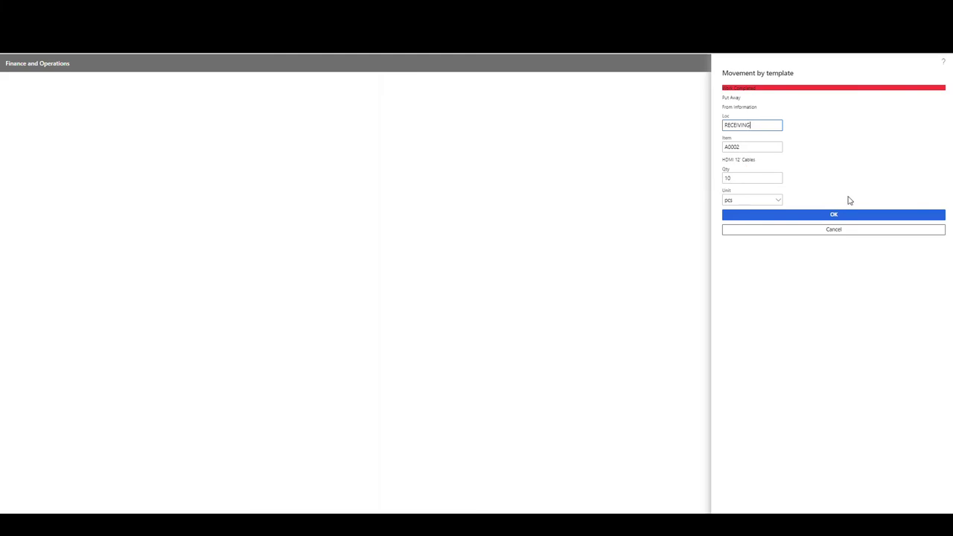
click(832, 216)
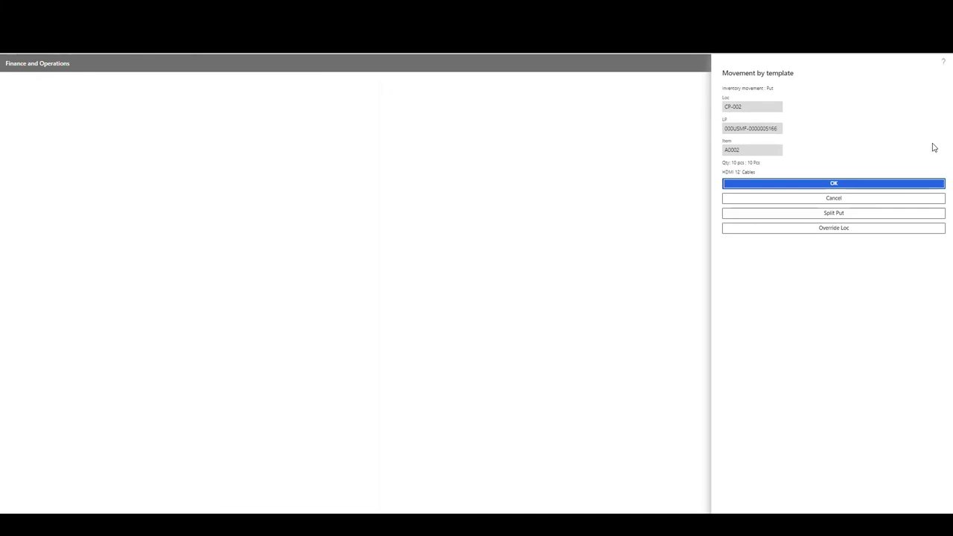
click(846, 186)
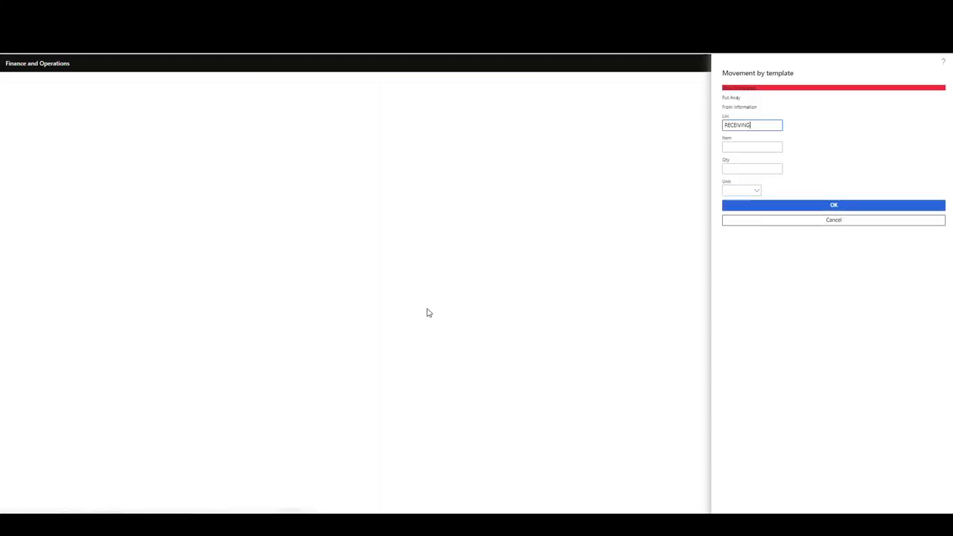